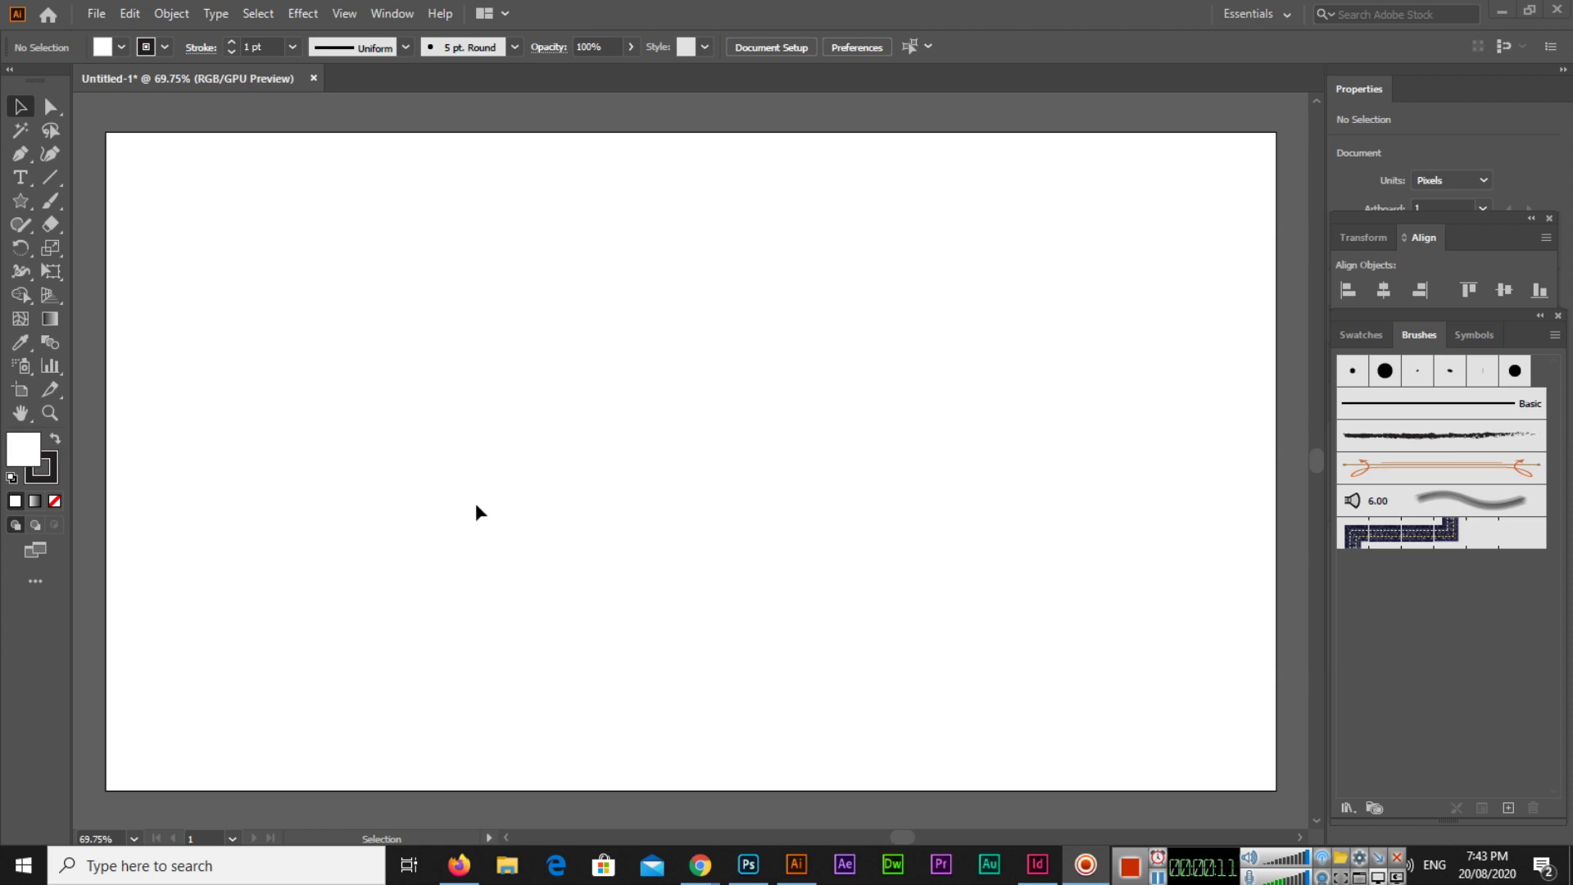
# - Draw a five-point star on the artboard's left side with the Star Tool
pyautogui.click(22, 207)
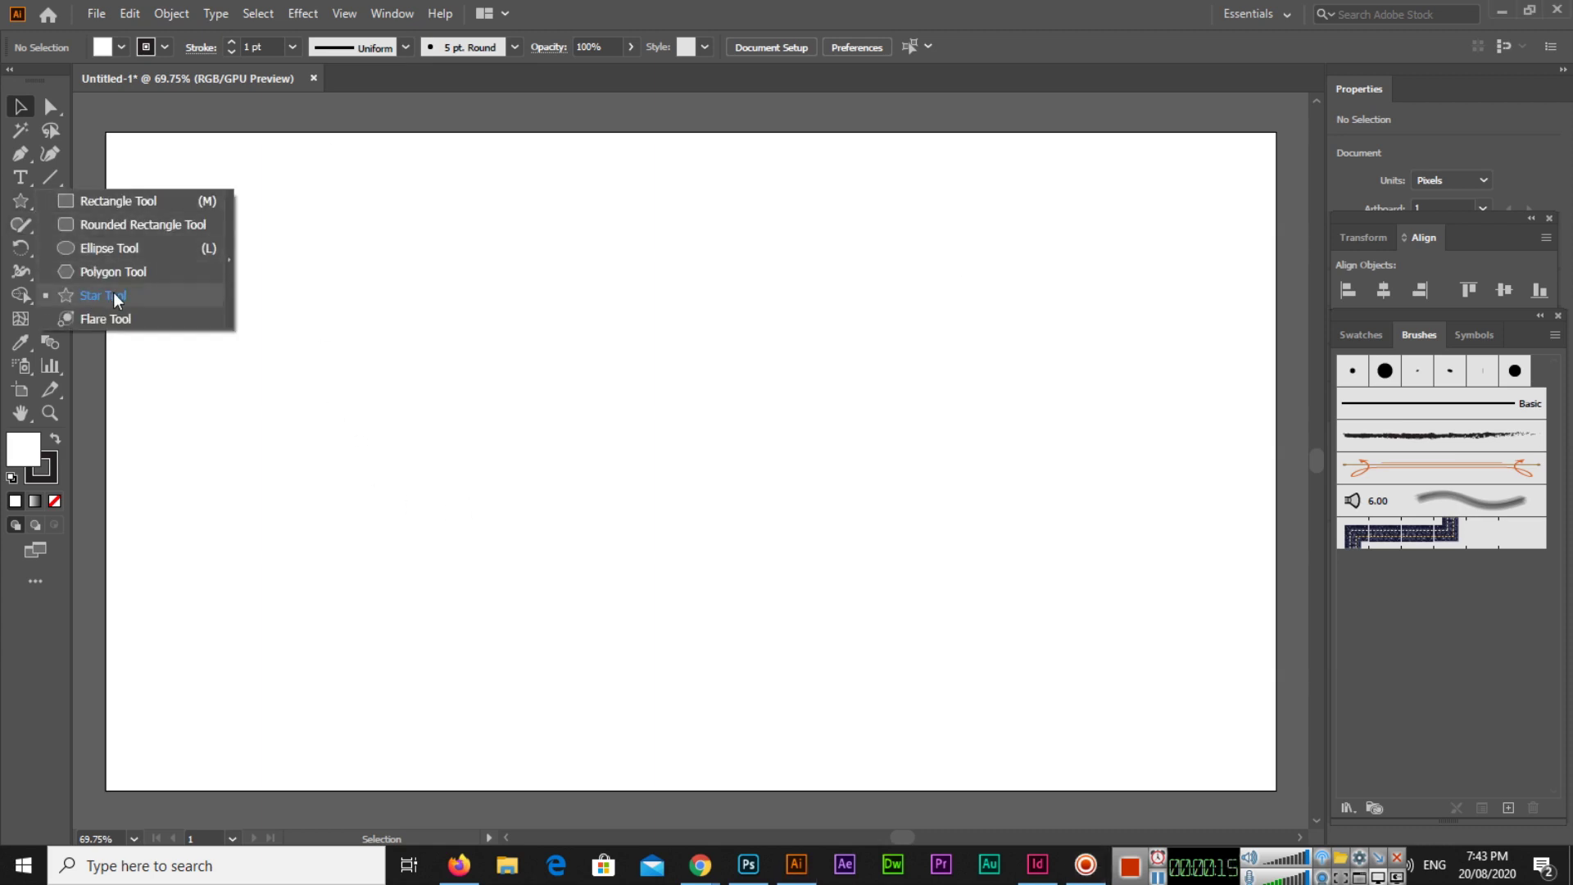
pyautogui.click(114, 201)
pyautogui.click(21, 201)
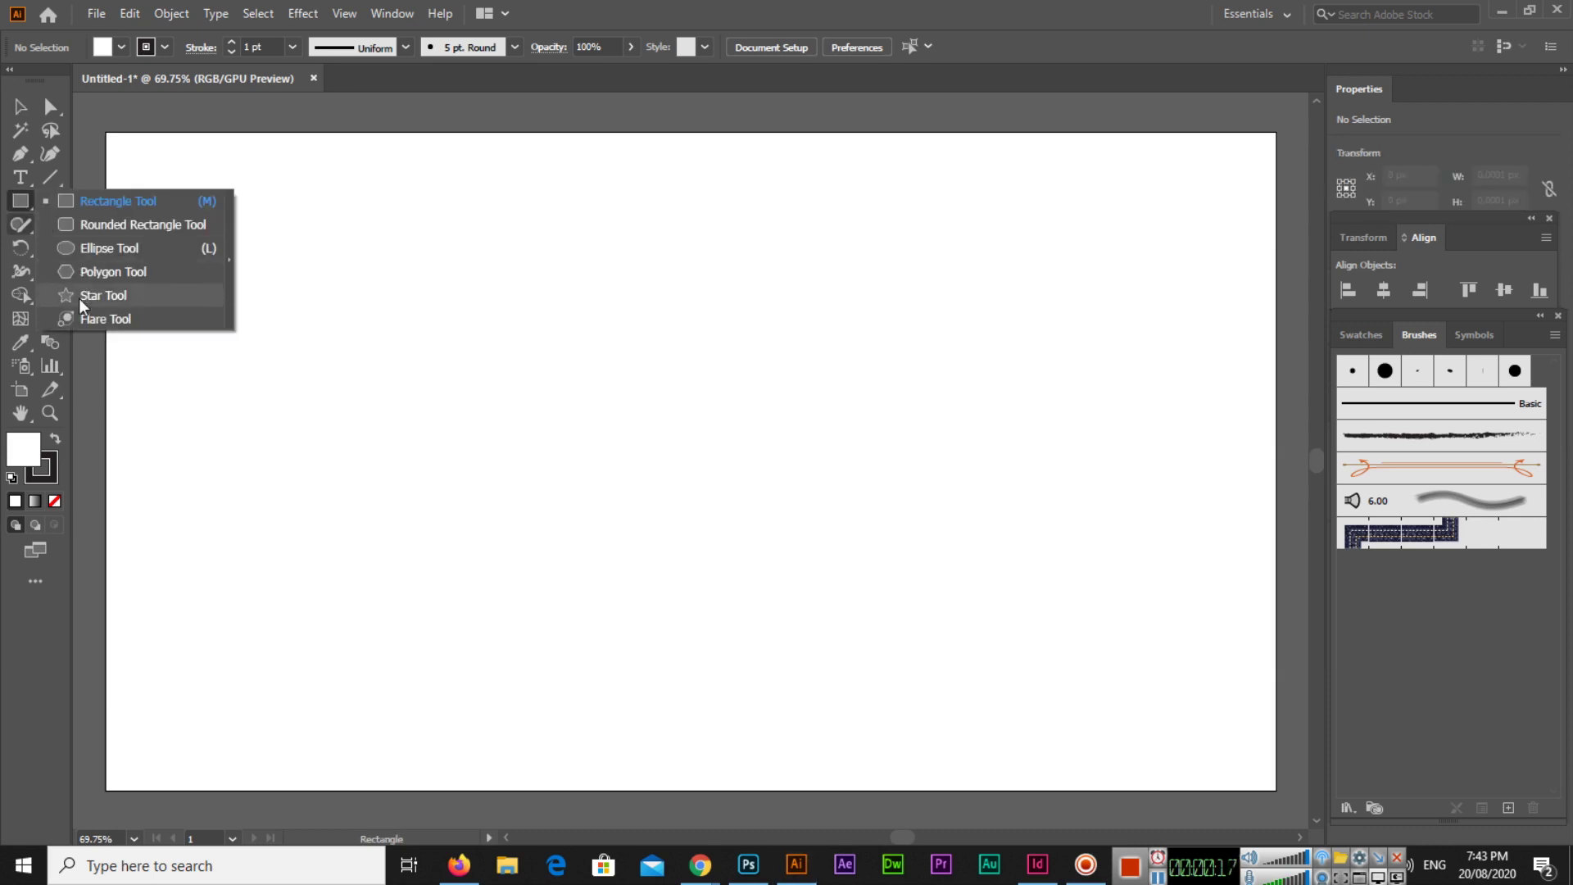
pyautogui.click(82, 295)
pyautogui.moveTo(399, 405); pyautogui.dragTo(503, 547)
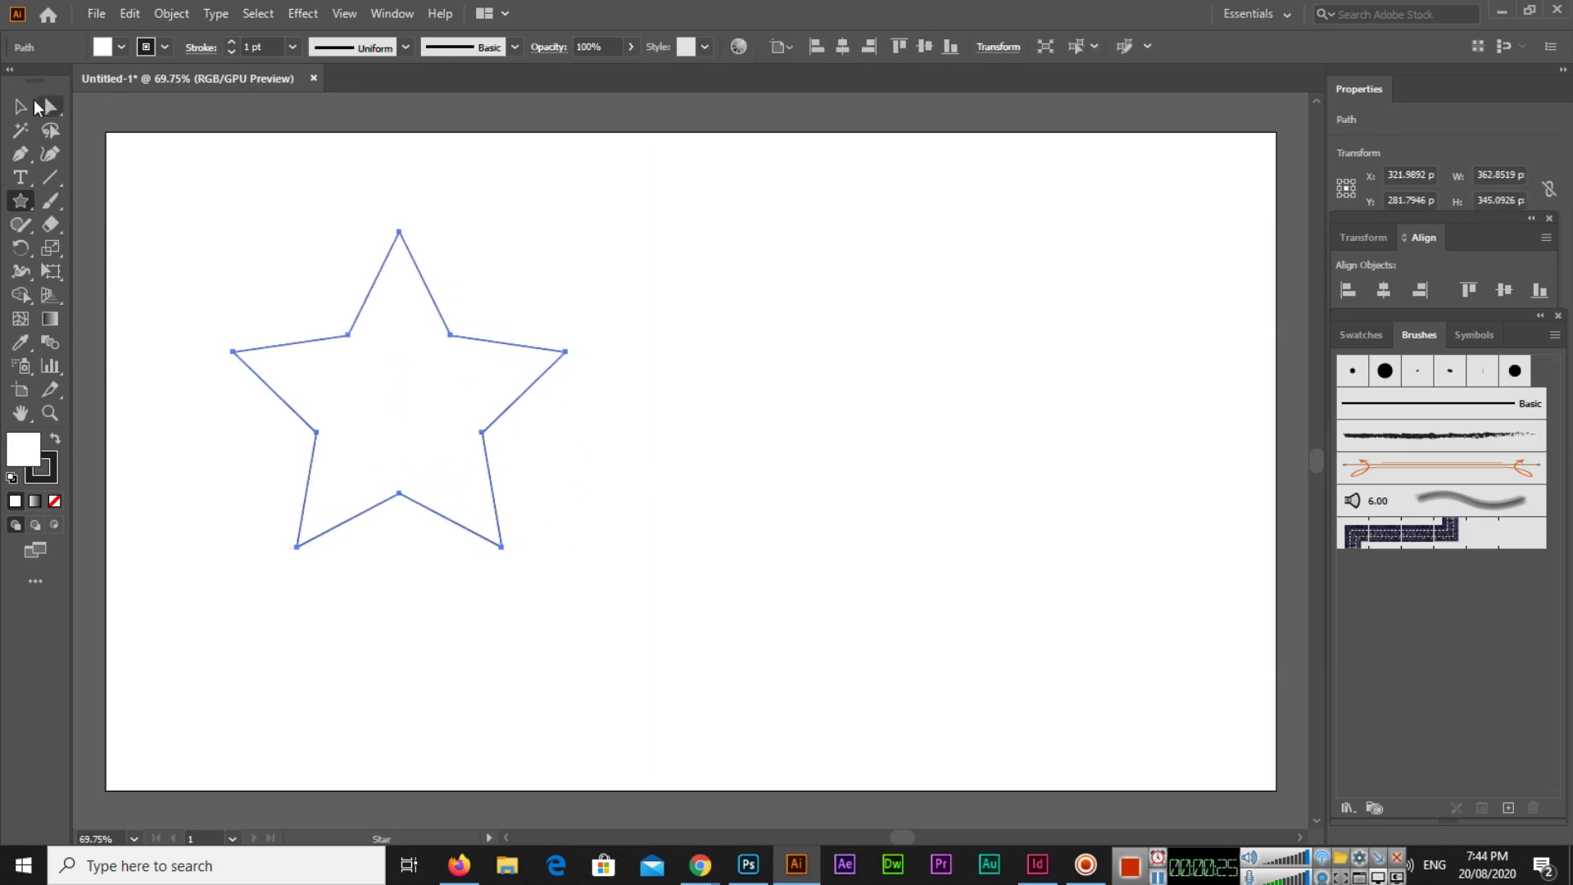
# - Move the star to the artboard centre at X 640, Y 360
pyautogui.click(21, 106)
pyautogui.moveTo(469, 339); pyautogui.dragTo(760, 411)
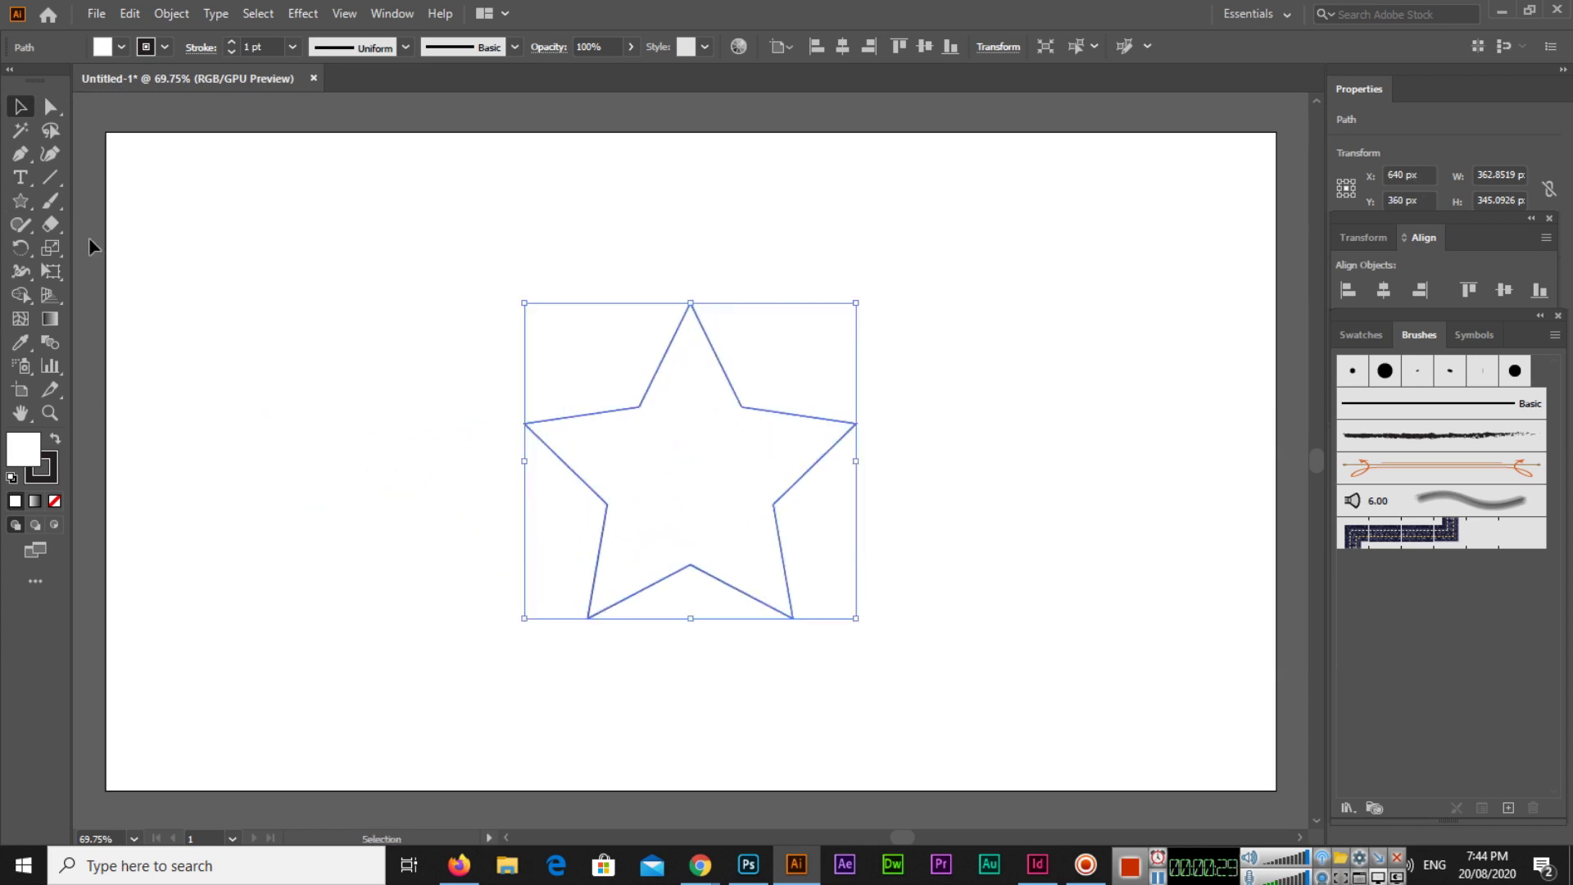
pyautogui.click(52, 185)
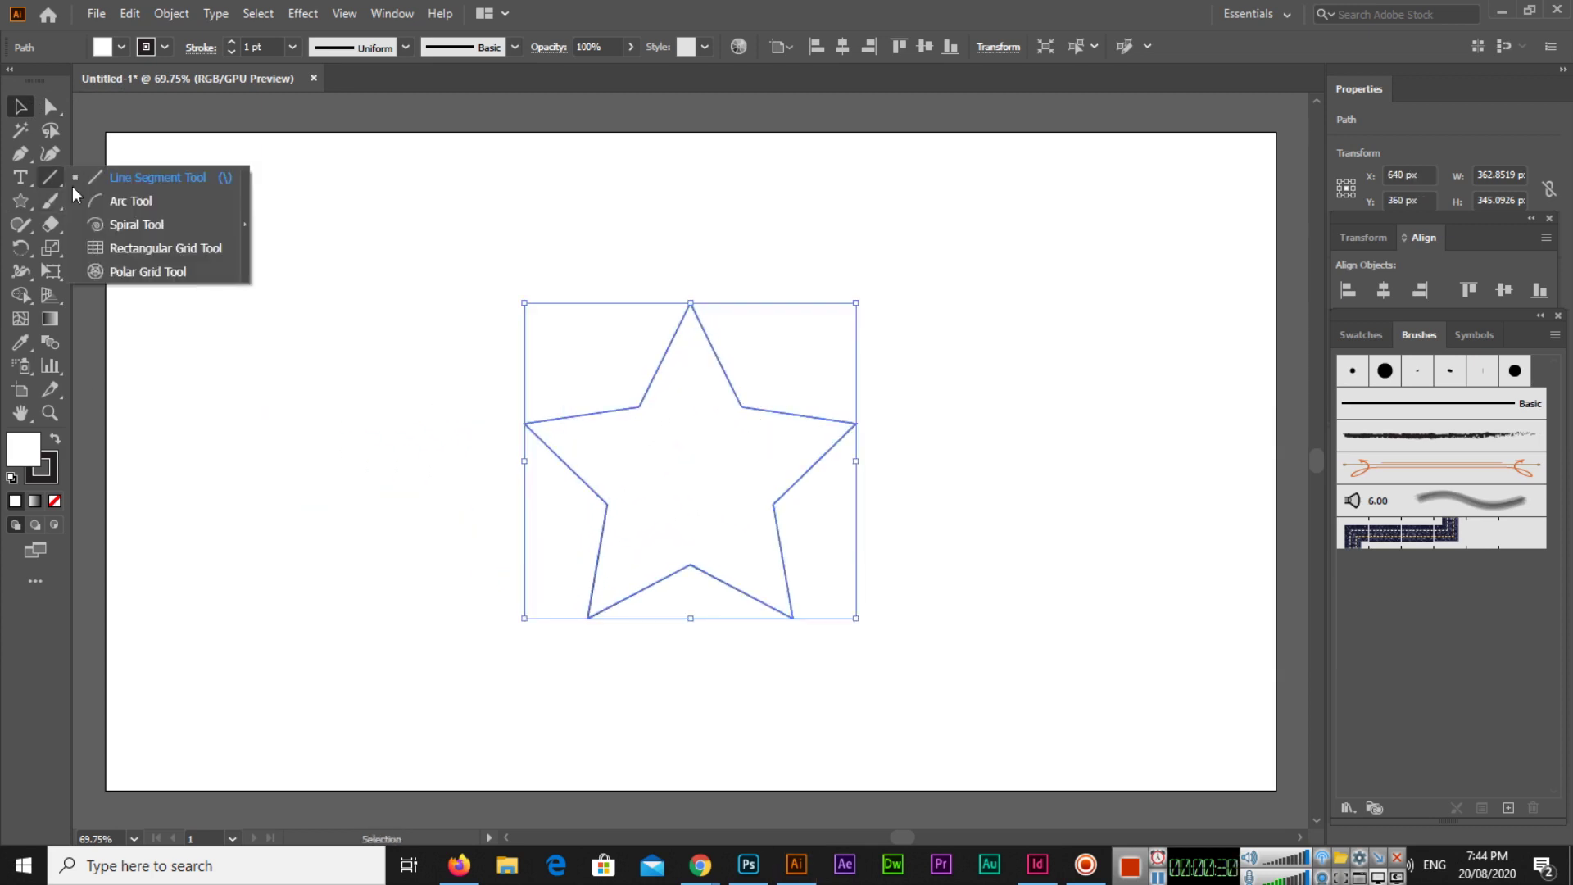
# - Draw five Line Segment lines, each from a star point through the centre to the opposite inner corner
pyautogui.click(174, 177)
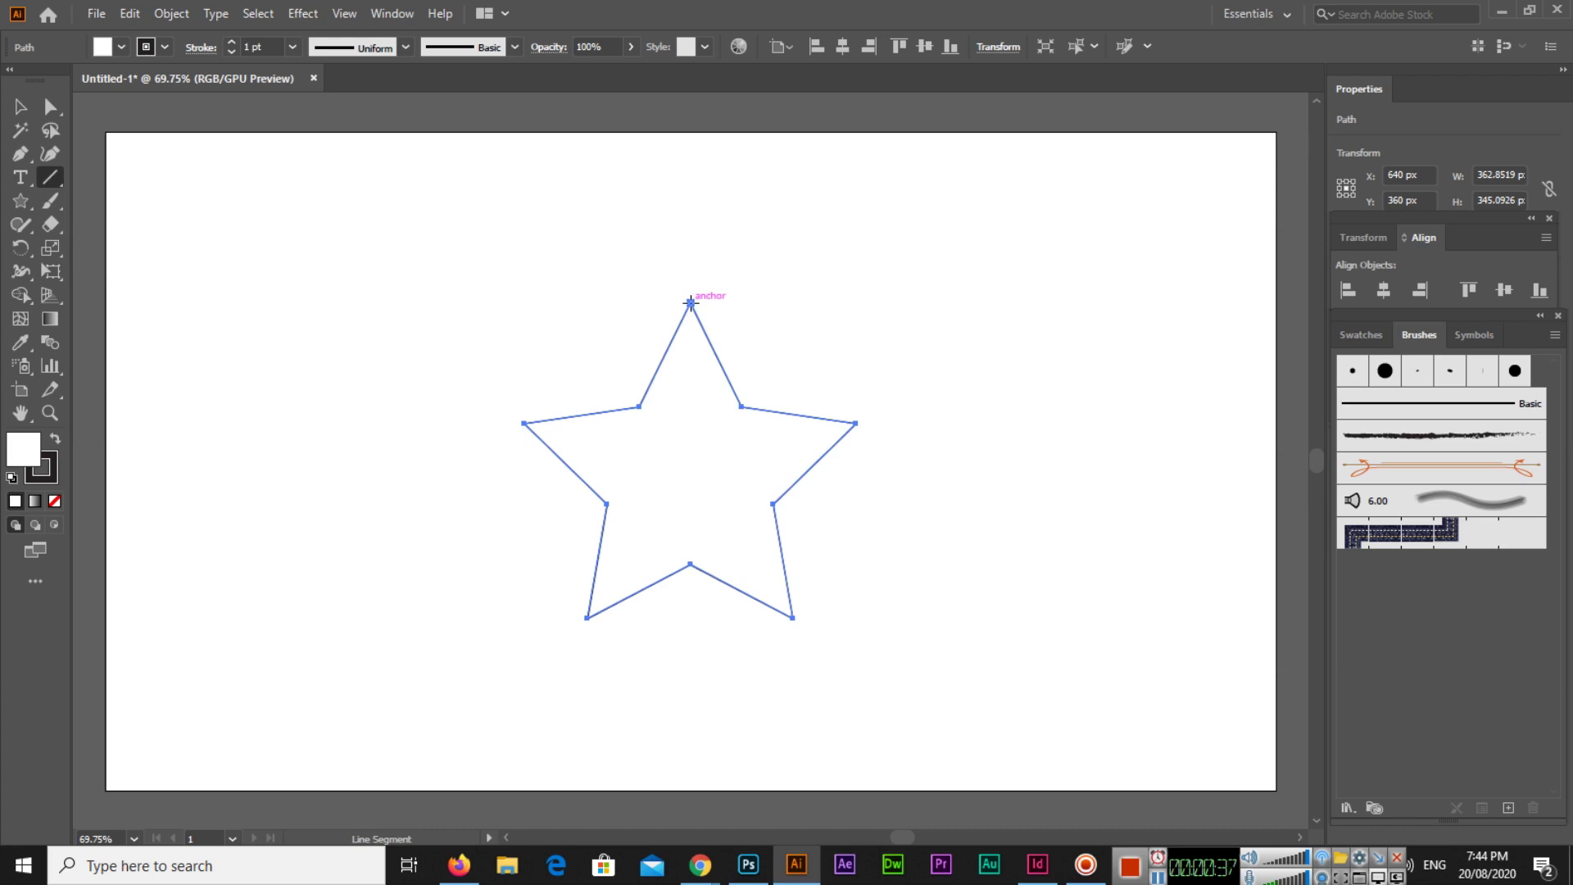
pyautogui.moveTo(691, 303); pyautogui.dragTo(693, 564)
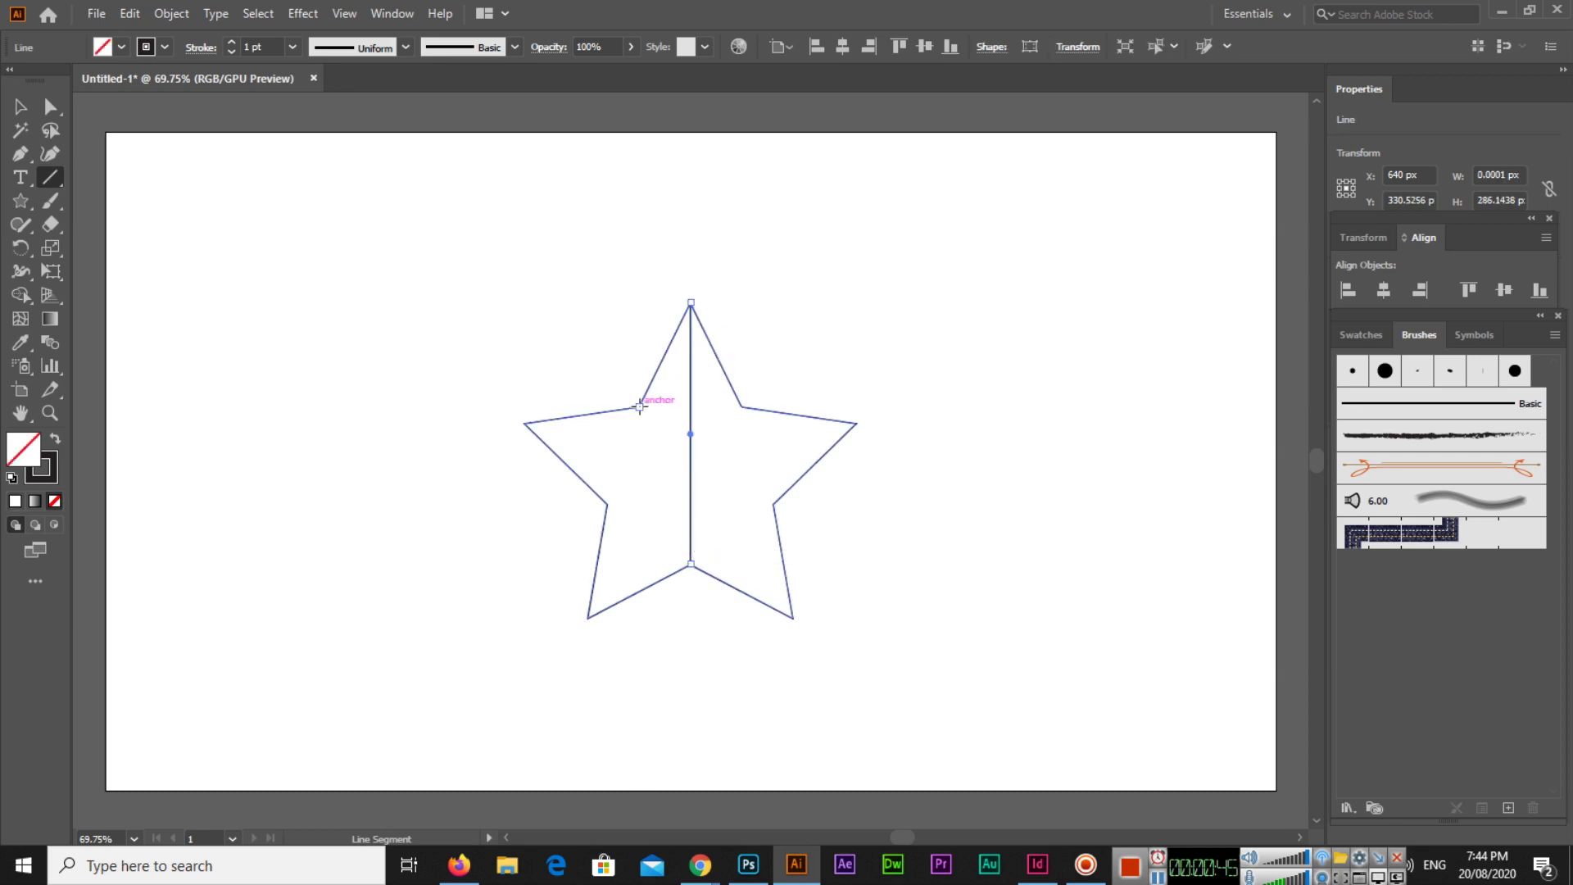
pyautogui.moveTo(640, 406); pyautogui.dragTo(793, 617)
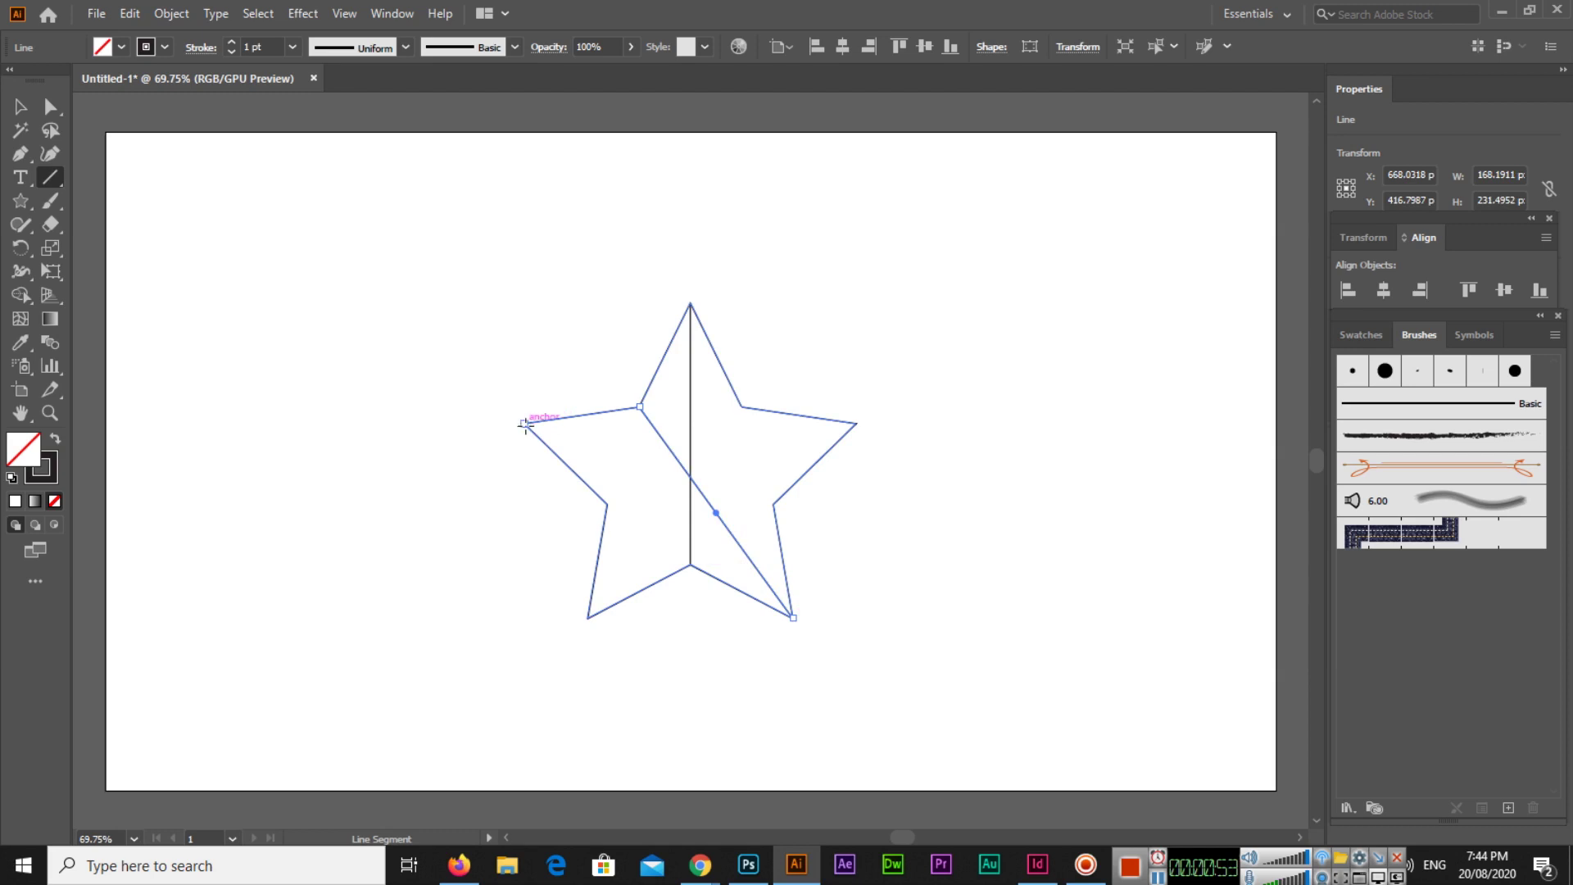
pyautogui.moveTo(525, 424); pyautogui.dragTo(774, 503)
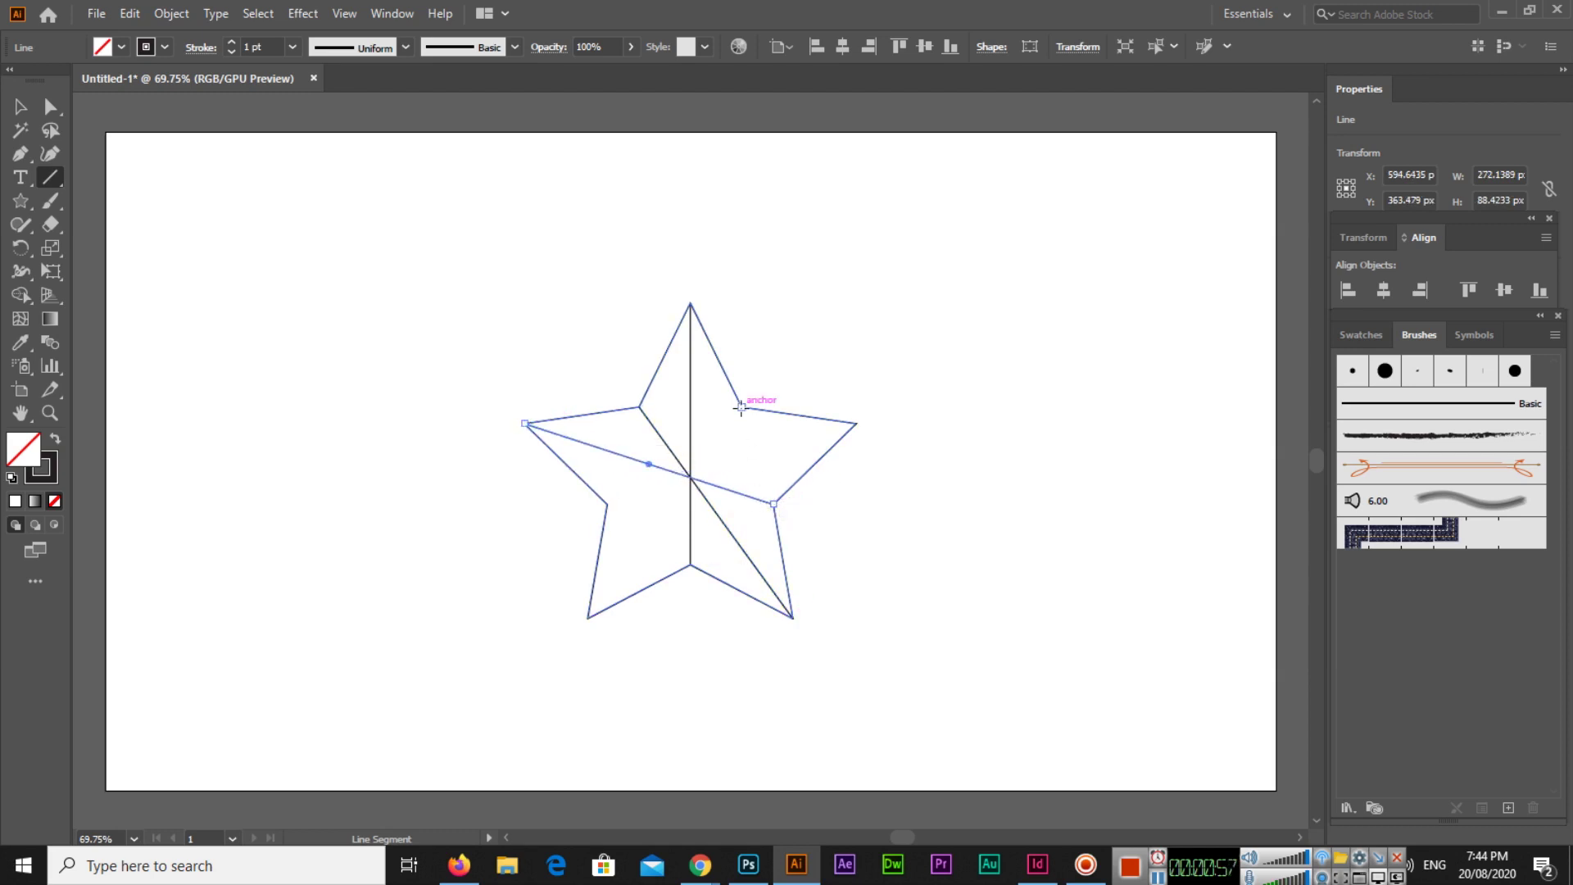
pyautogui.moveTo(741, 406); pyautogui.dragTo(589, 616)
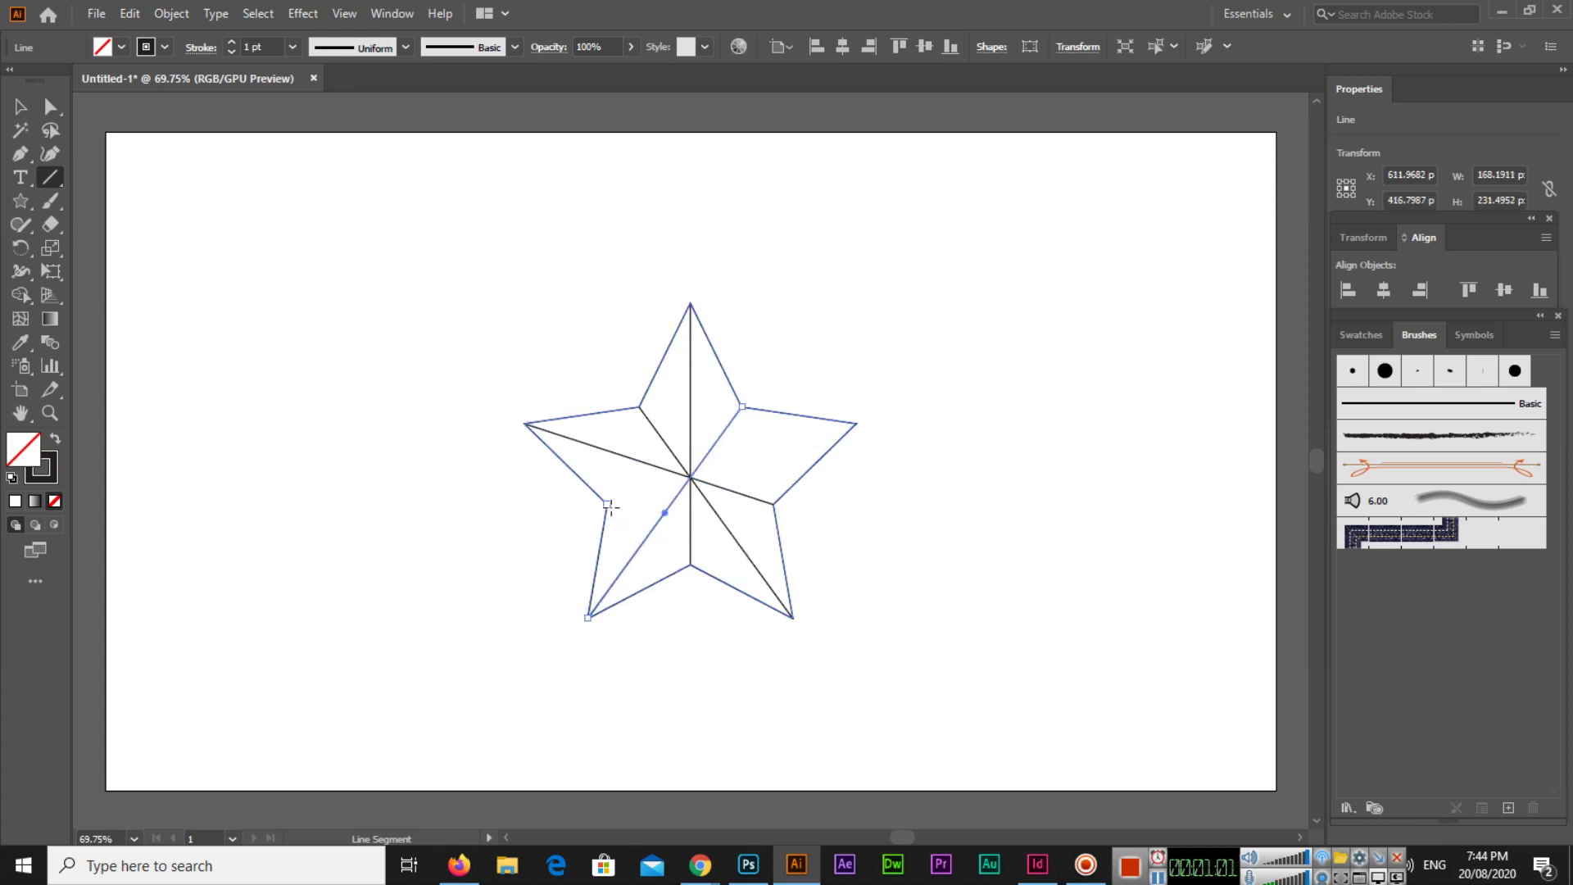
pyautogui.moveTo(607, 504); pyautogui.dragTo(857, 423)
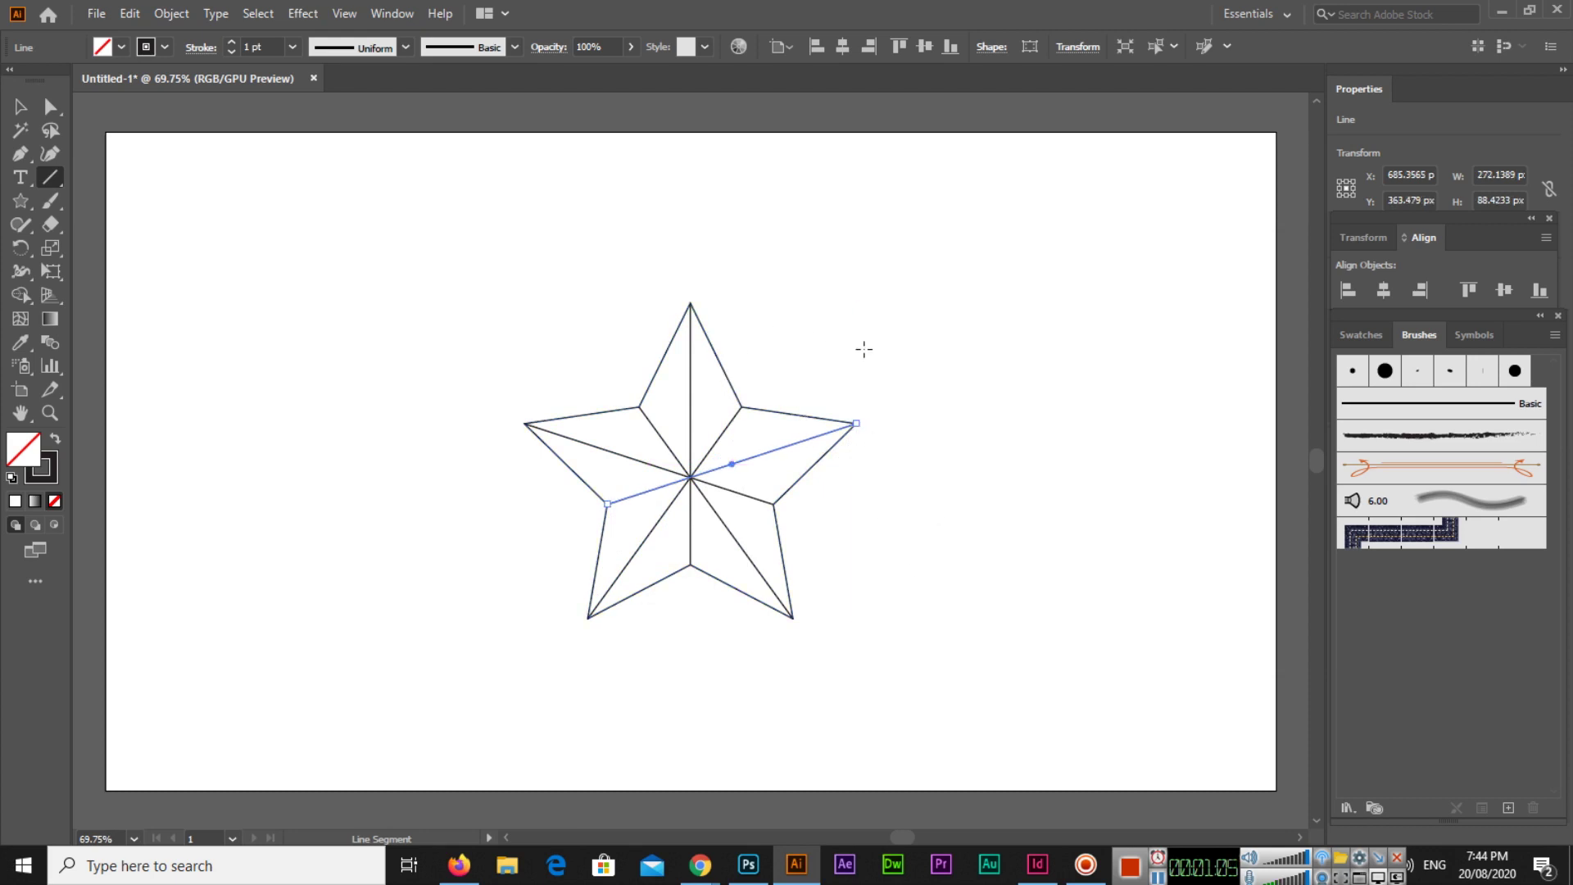
# - Marquee-select the whole star together with its five dividing lines
pyautogui.press('v')
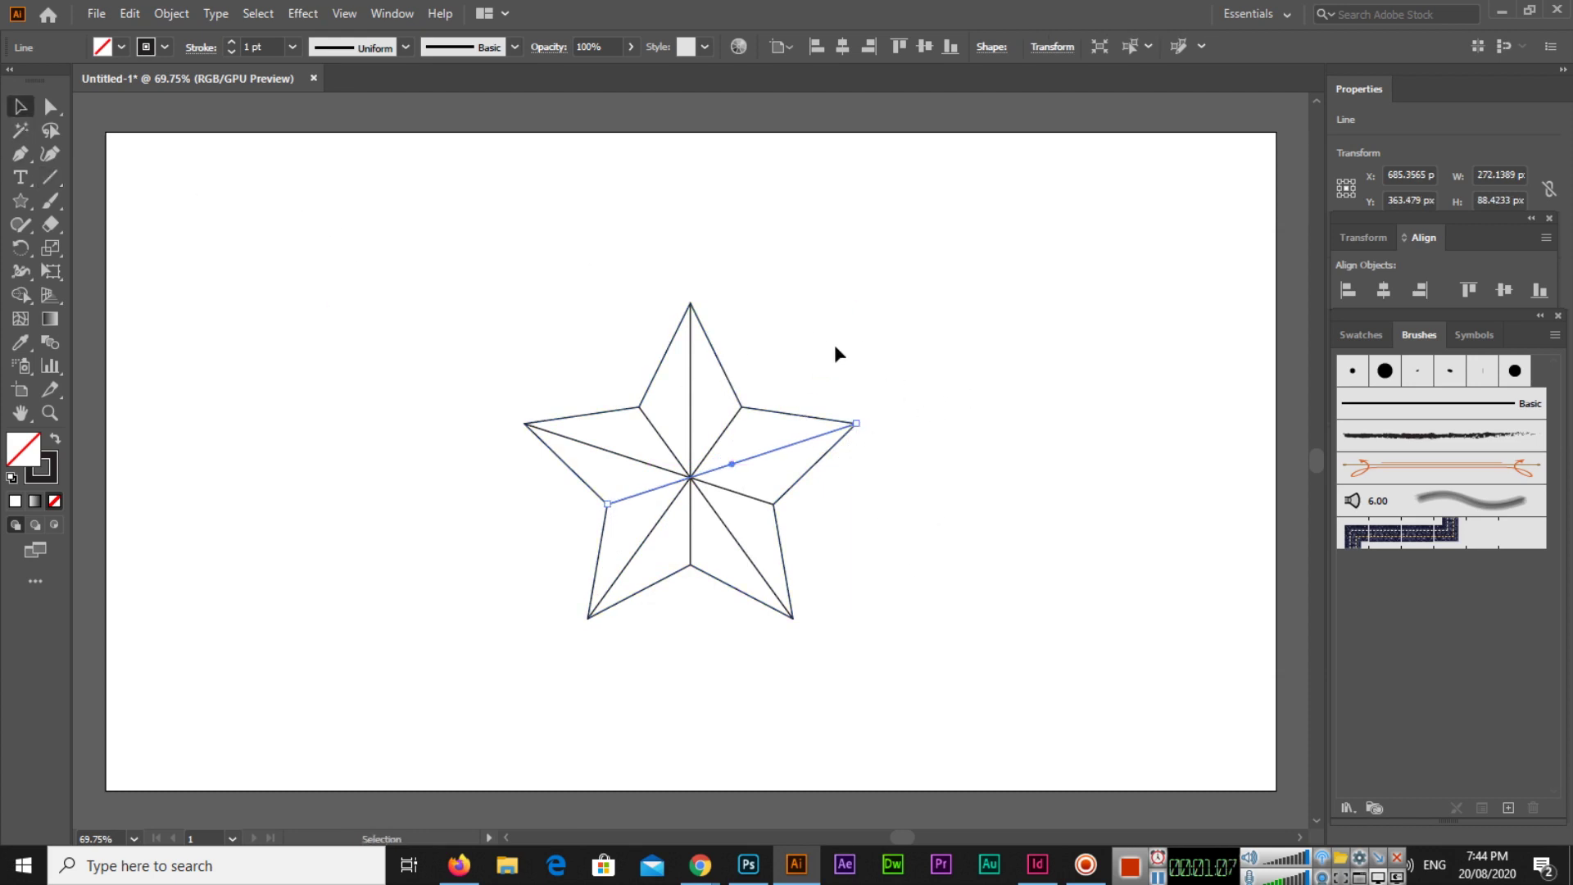
pyautogui.click(834, 344)
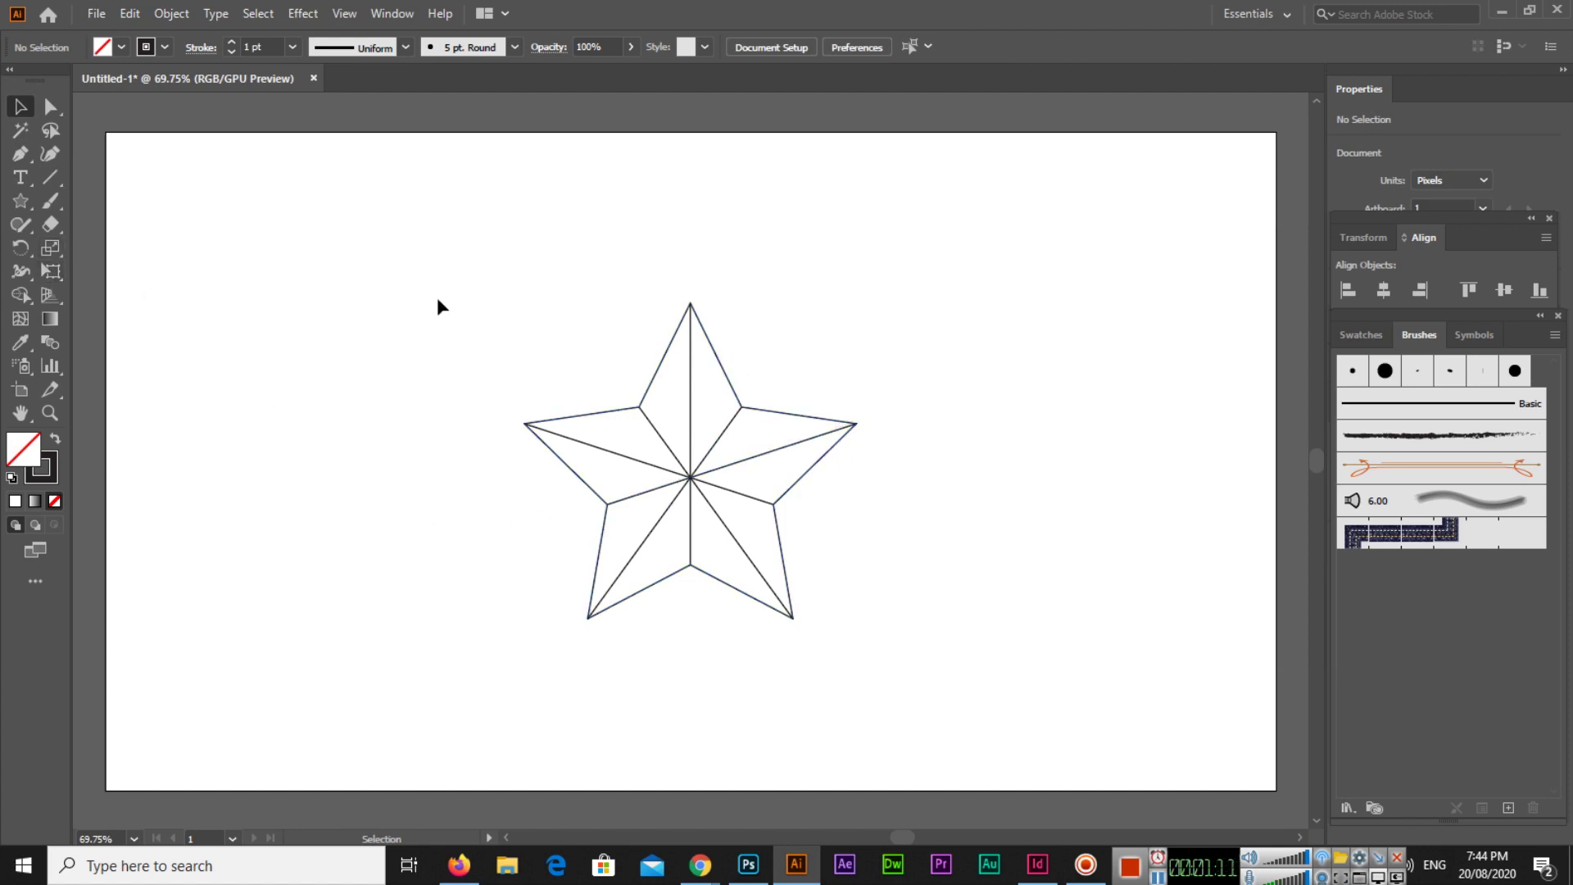
pyautogui.moveTo(463, 287); pyautogui.dragTo(893, 647)
pyautogui.click(542, 295)
pyautogui.moveTo(494, 274); pyautogui.dragTo(869, 667)
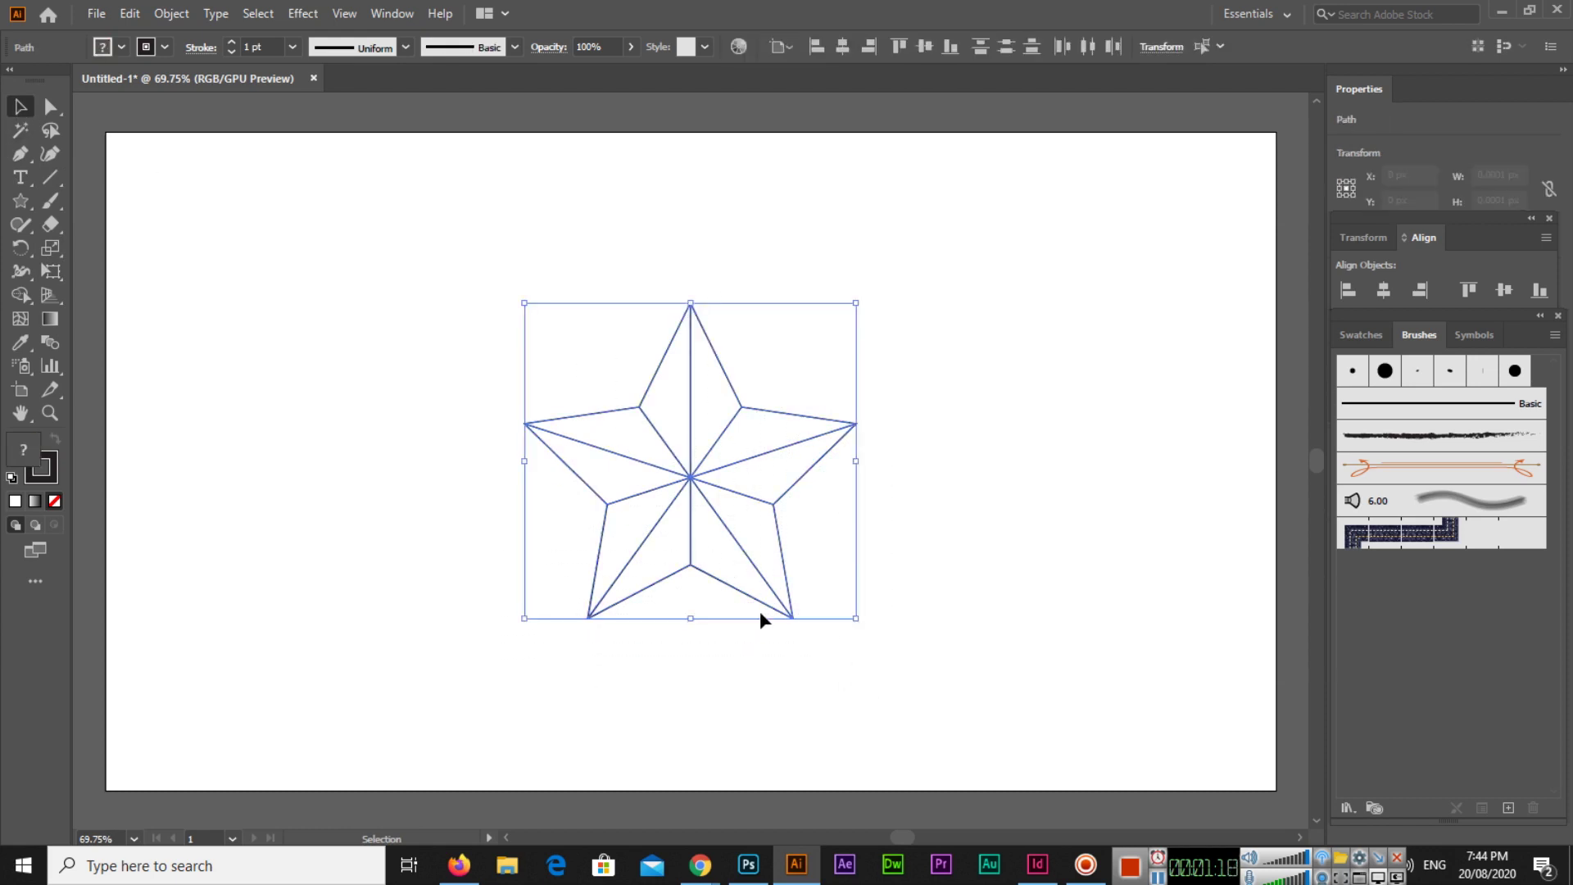
# - Pick the Live Paint Bucket from the Shape Builder flyout
pyautogui.click(25, 231)
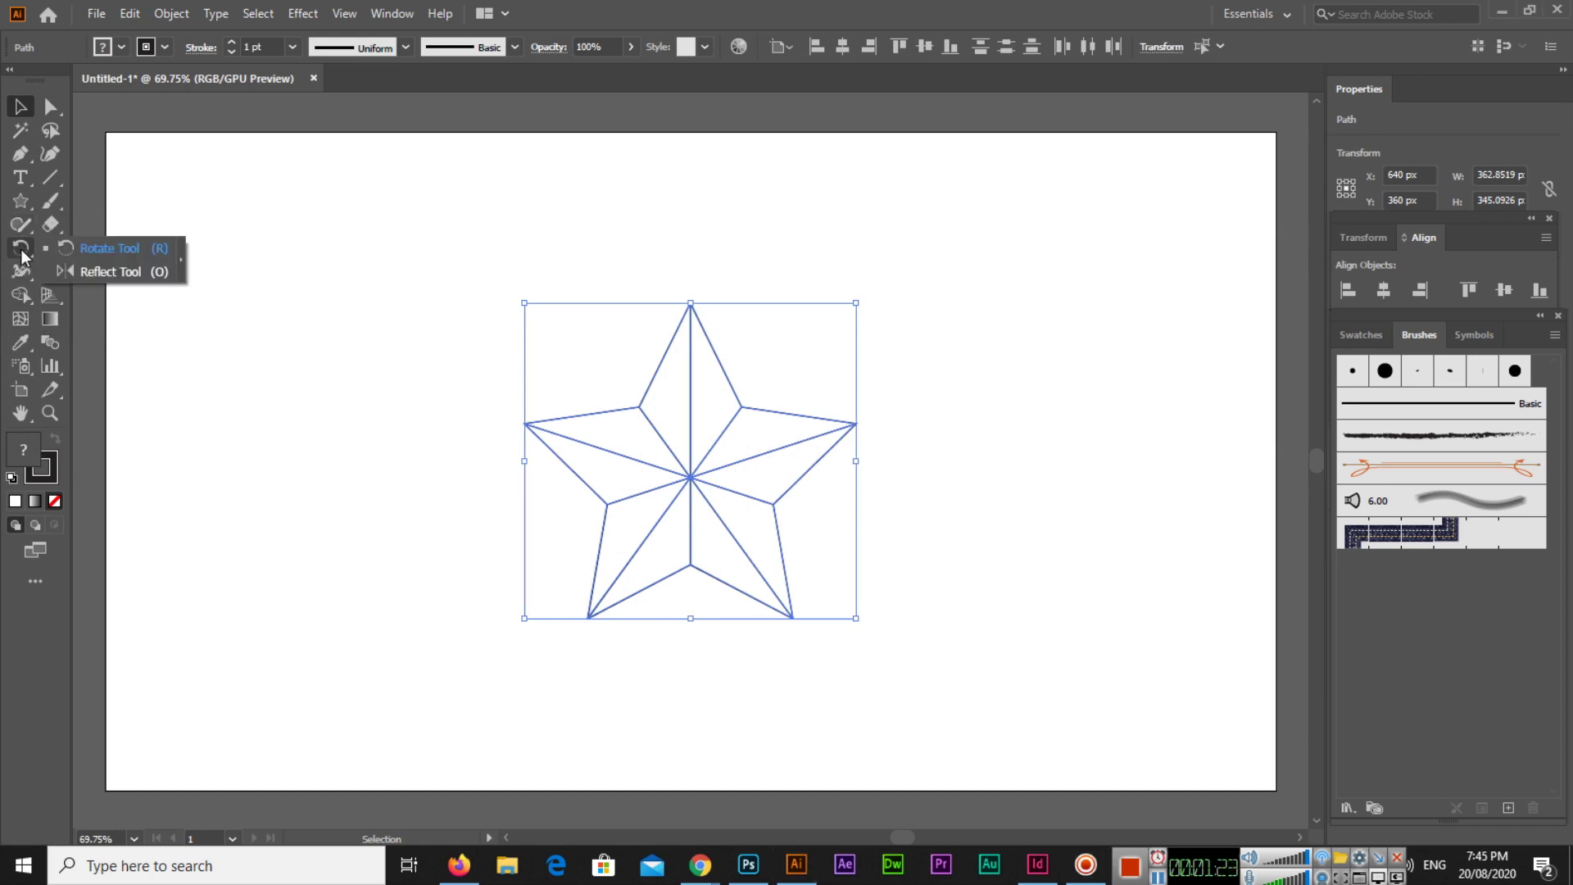
pyautogui.click(20, 279)
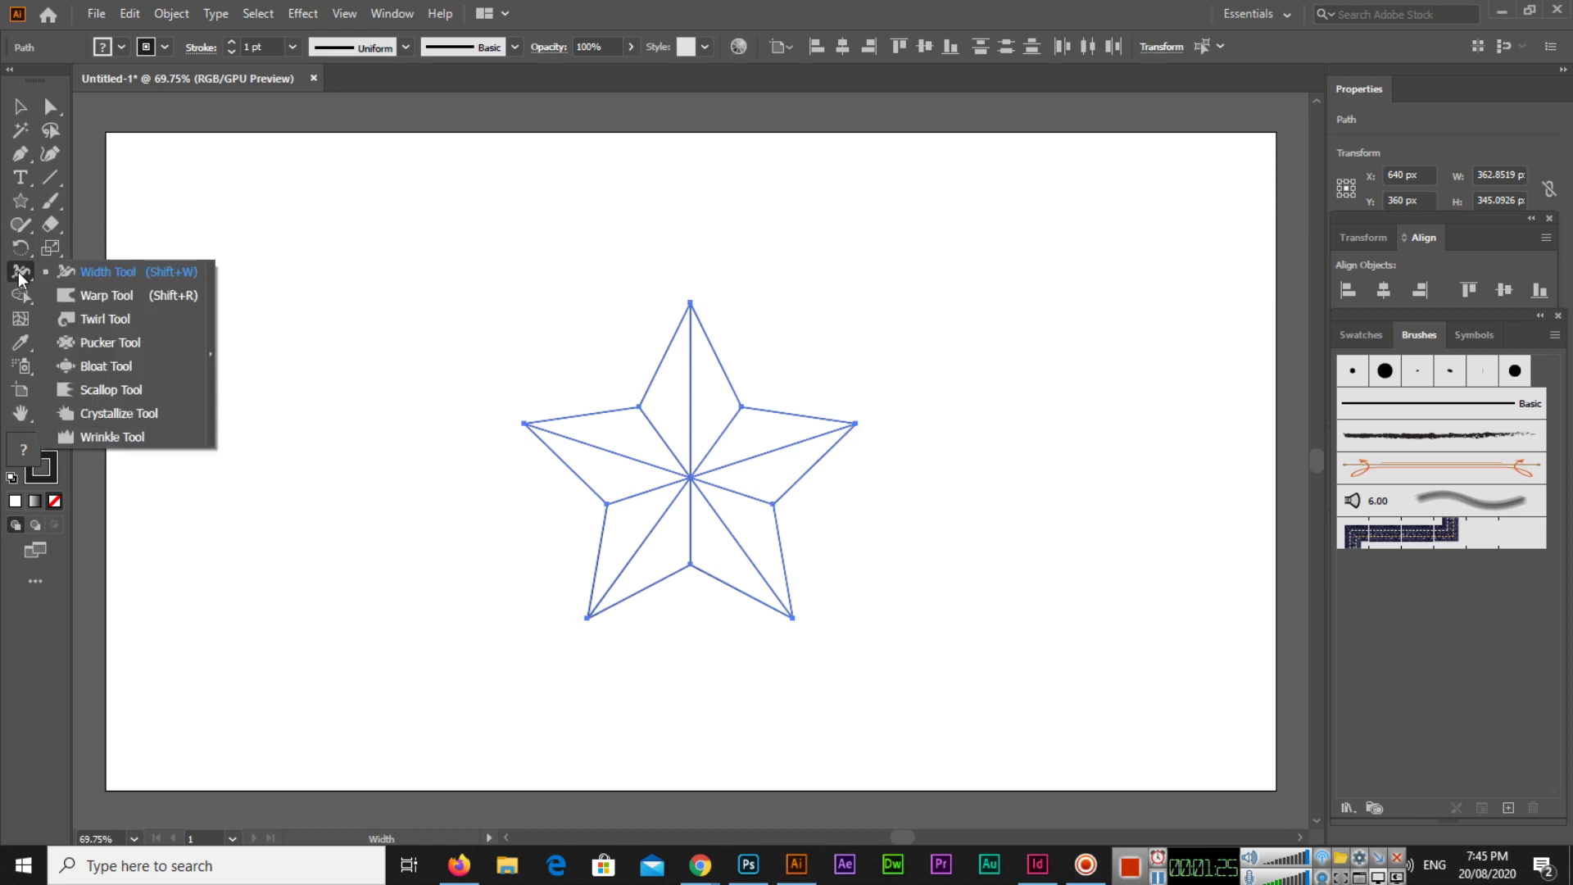
pyautogui.click(23, 302)
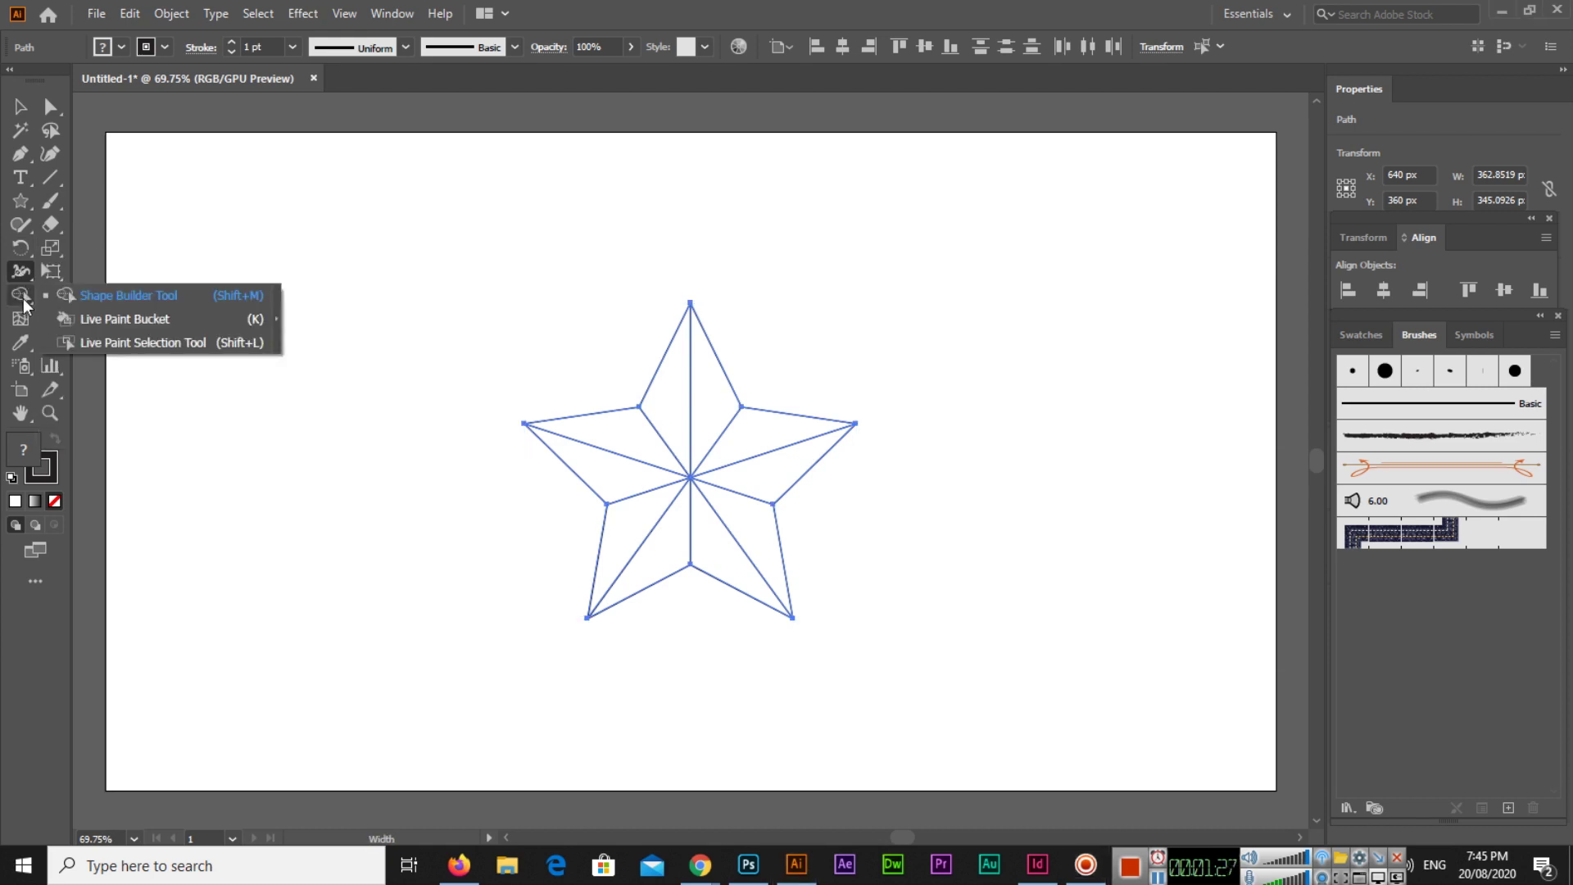
# - Set the fill to the orange swatch and paint five alternating star facets with the Live Paint Bucket
pyautogui.click(144, 322)
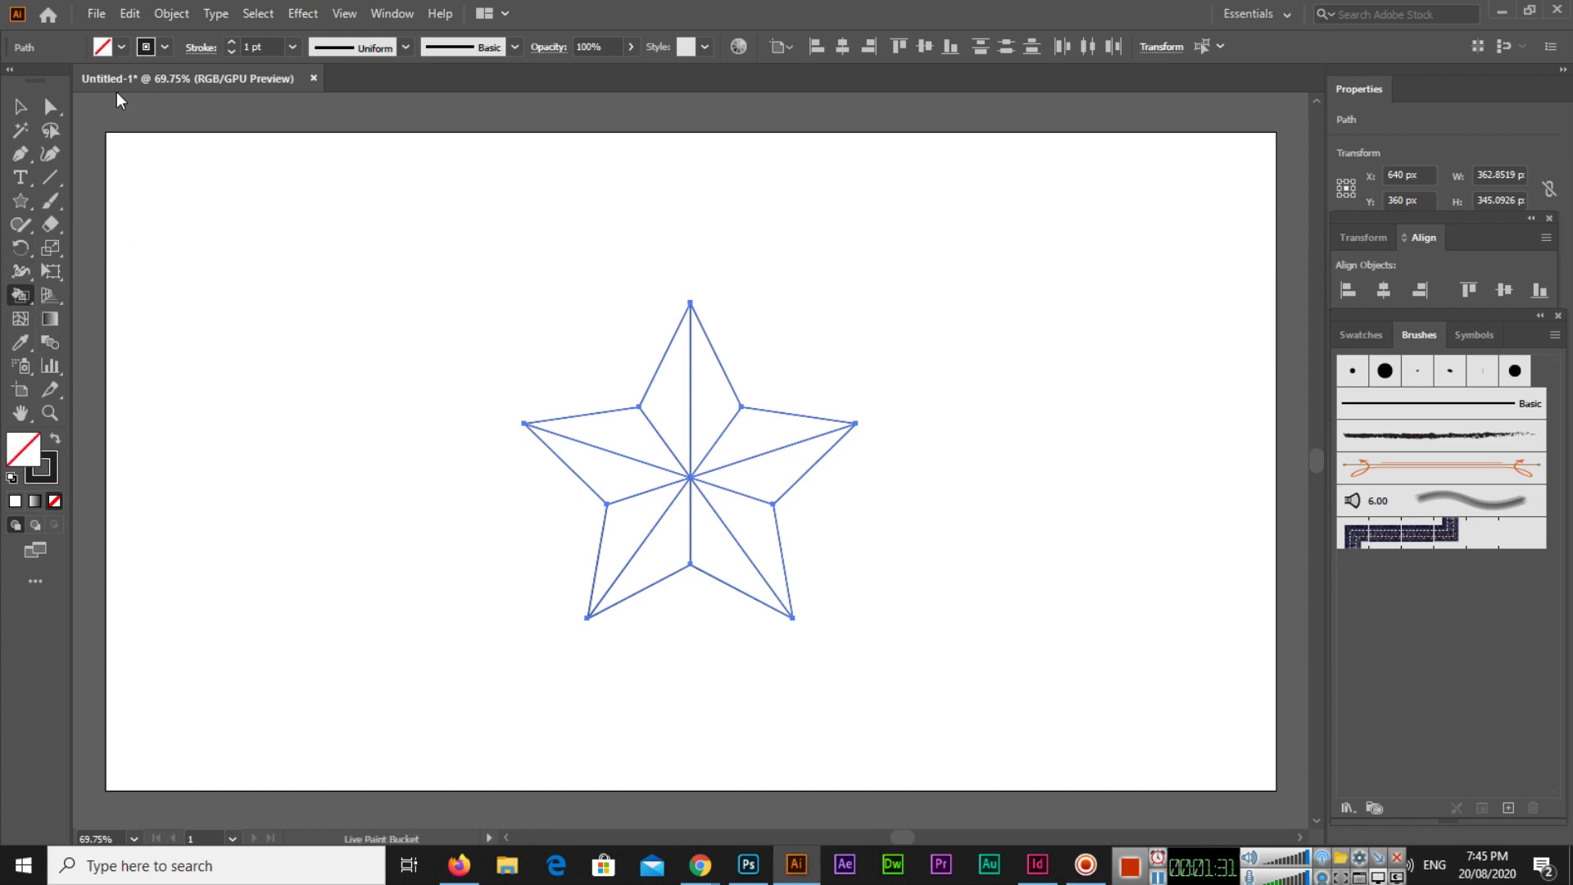
pyautogui.click(120, 48)
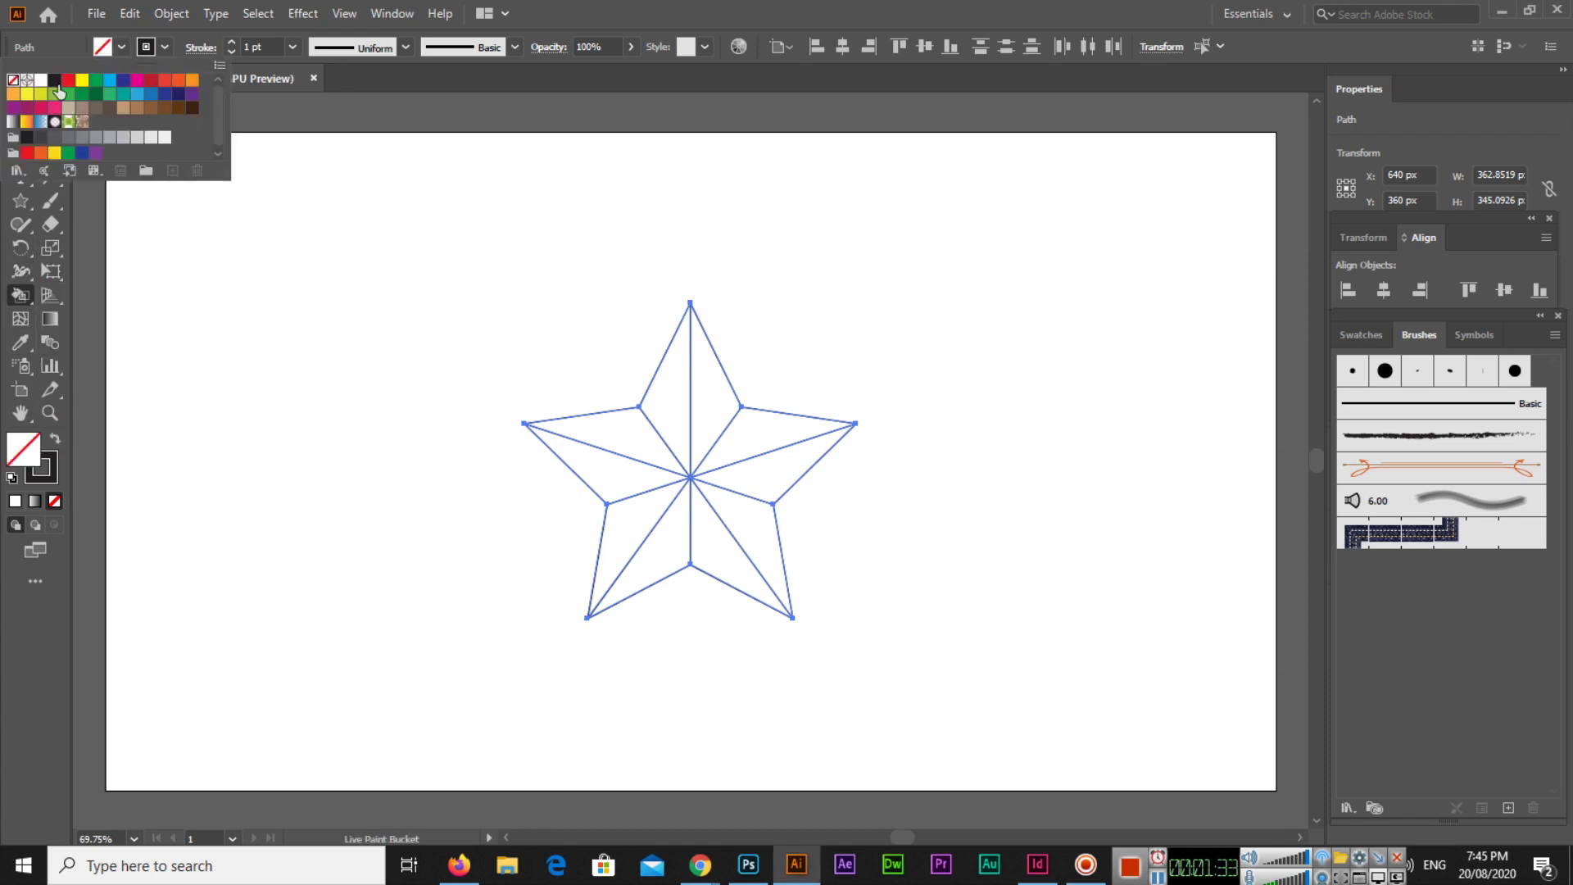
pyautogui.click(191, 84)
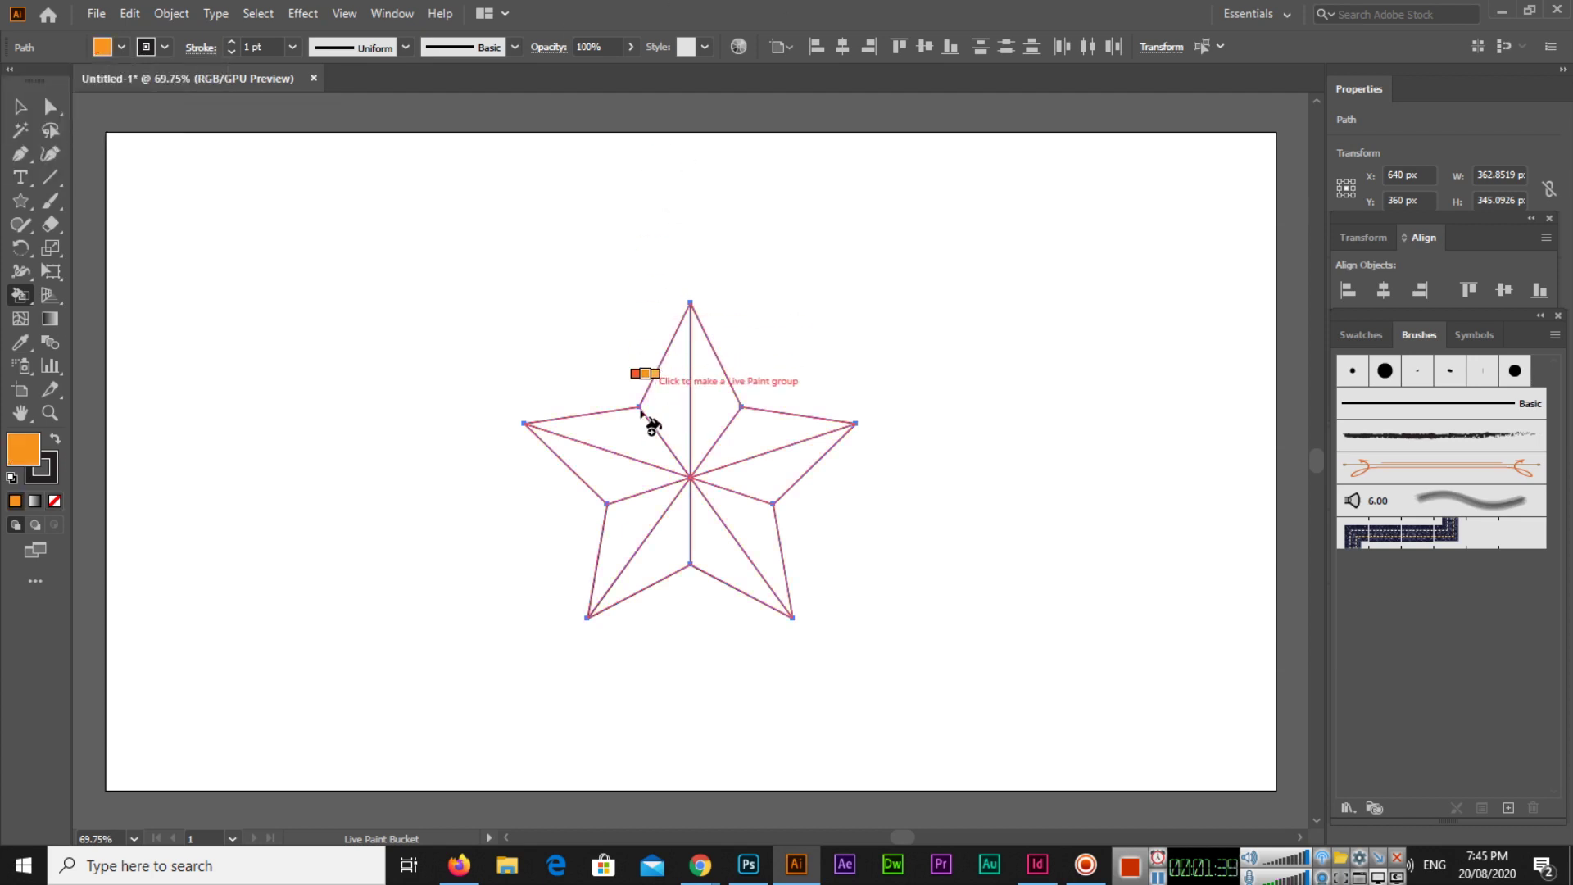
pyautogui.click(616, 482)
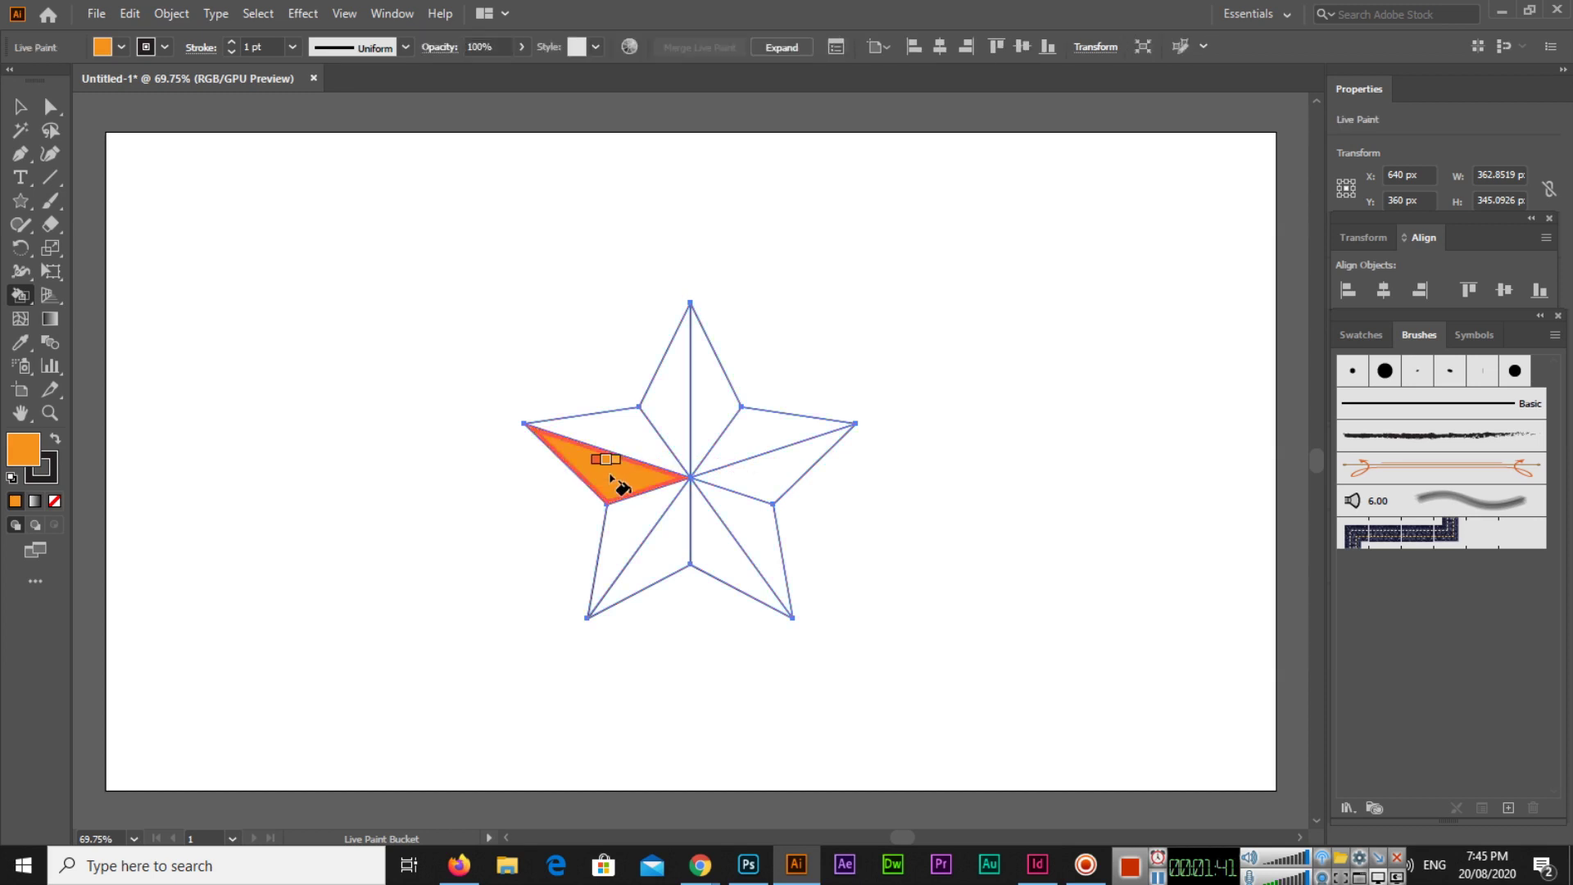
pyautogui.click(678, 404)
pyautogui.click(759, 437)
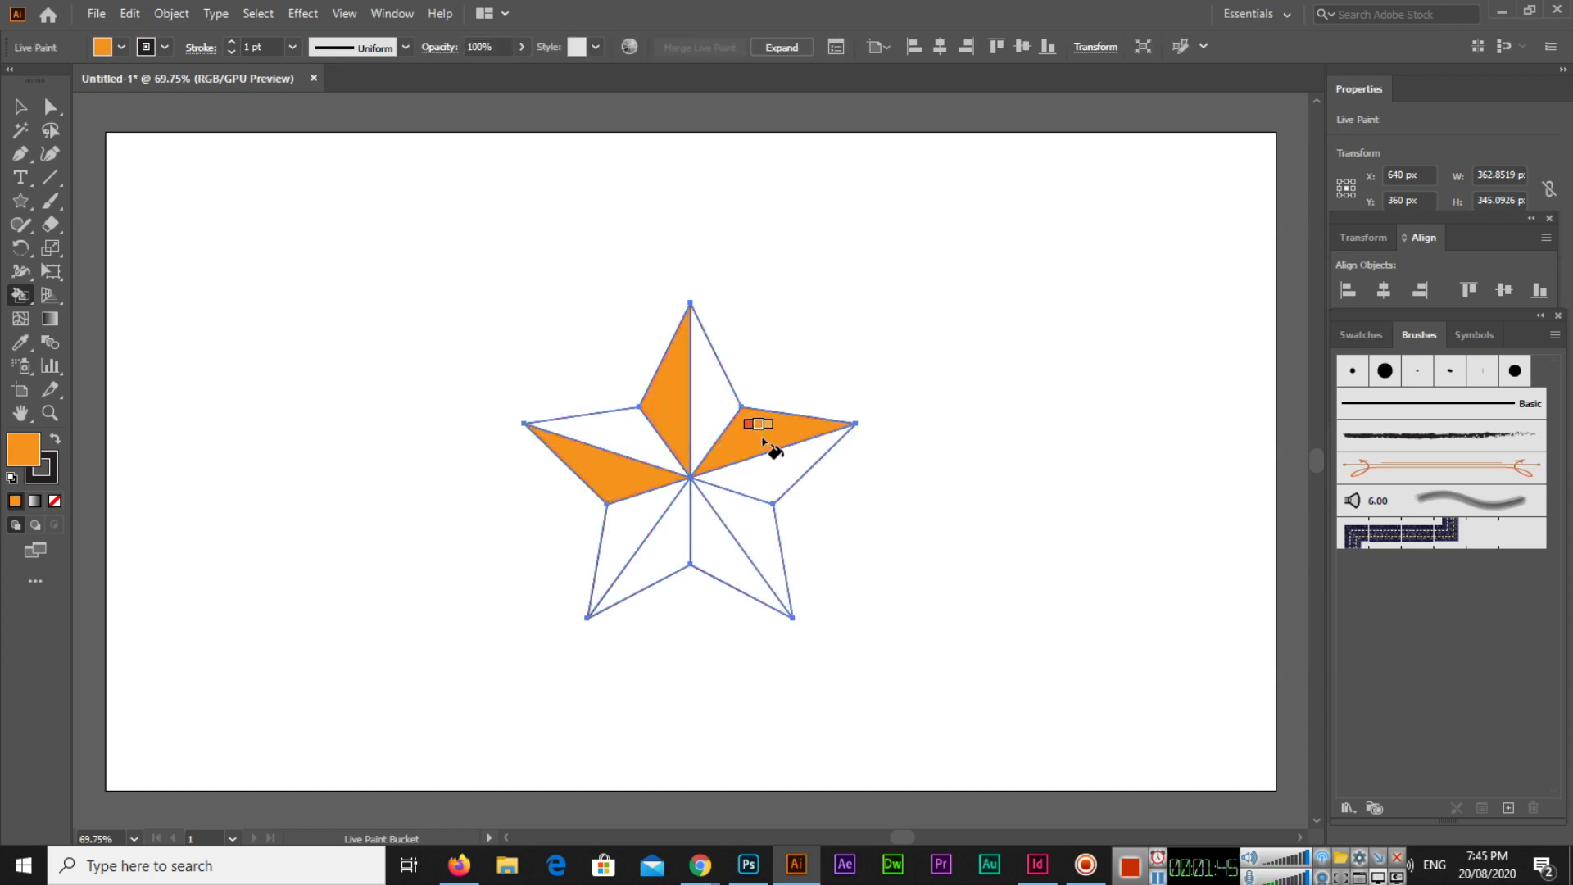
pyautogui.click(752, 547)
pyautogui.click(674, 562)
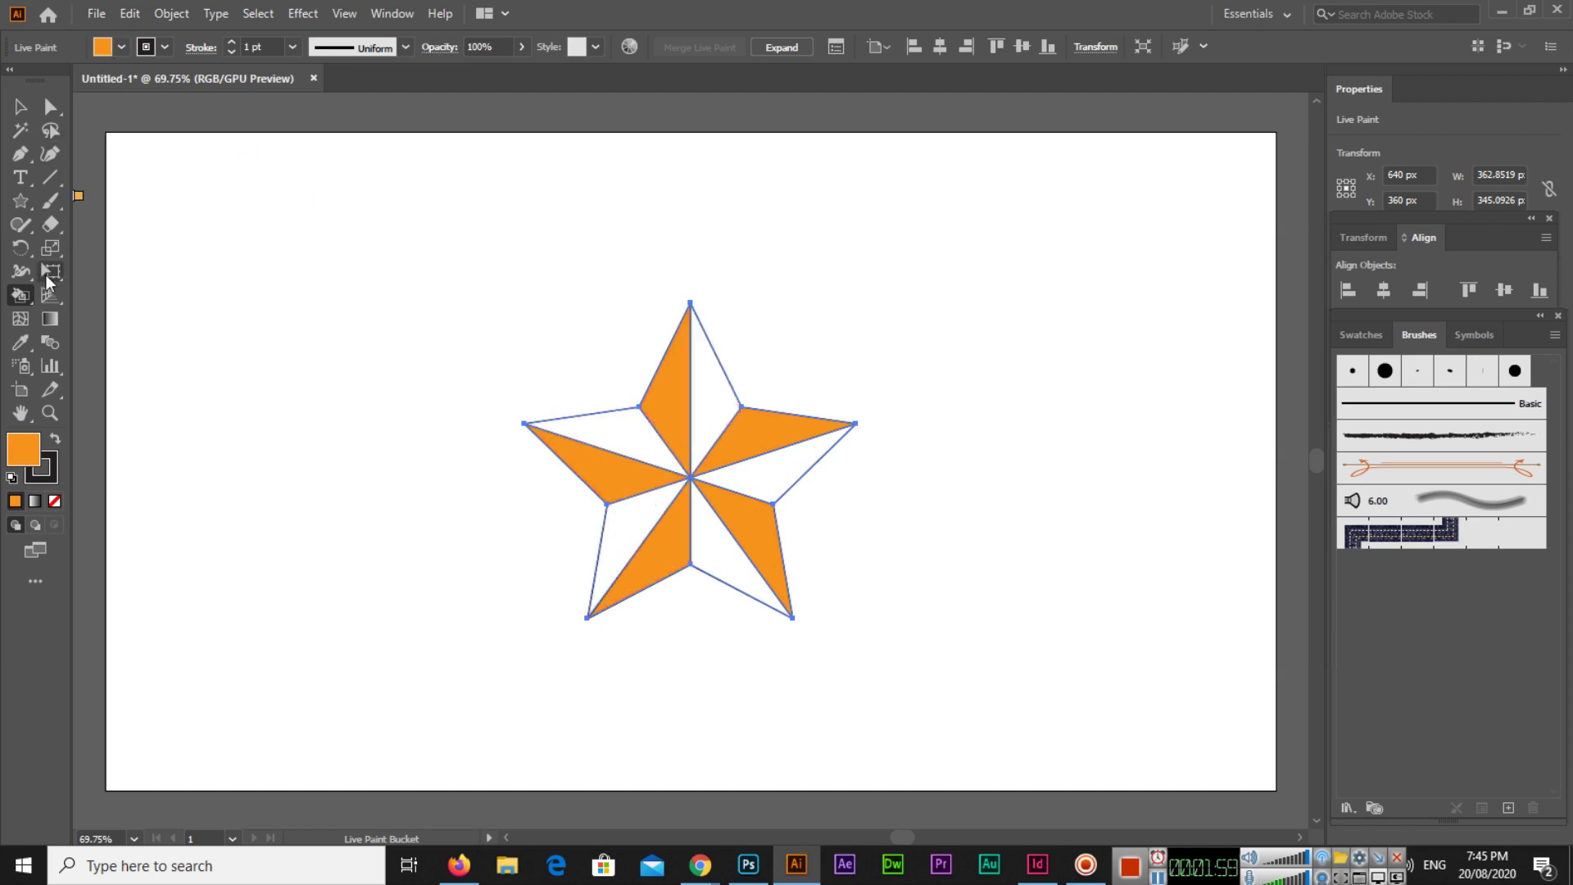
# - Paint the six remaining unfilled facets with the yellow-orange gradient swatch
pyautogui.click(120, 47)
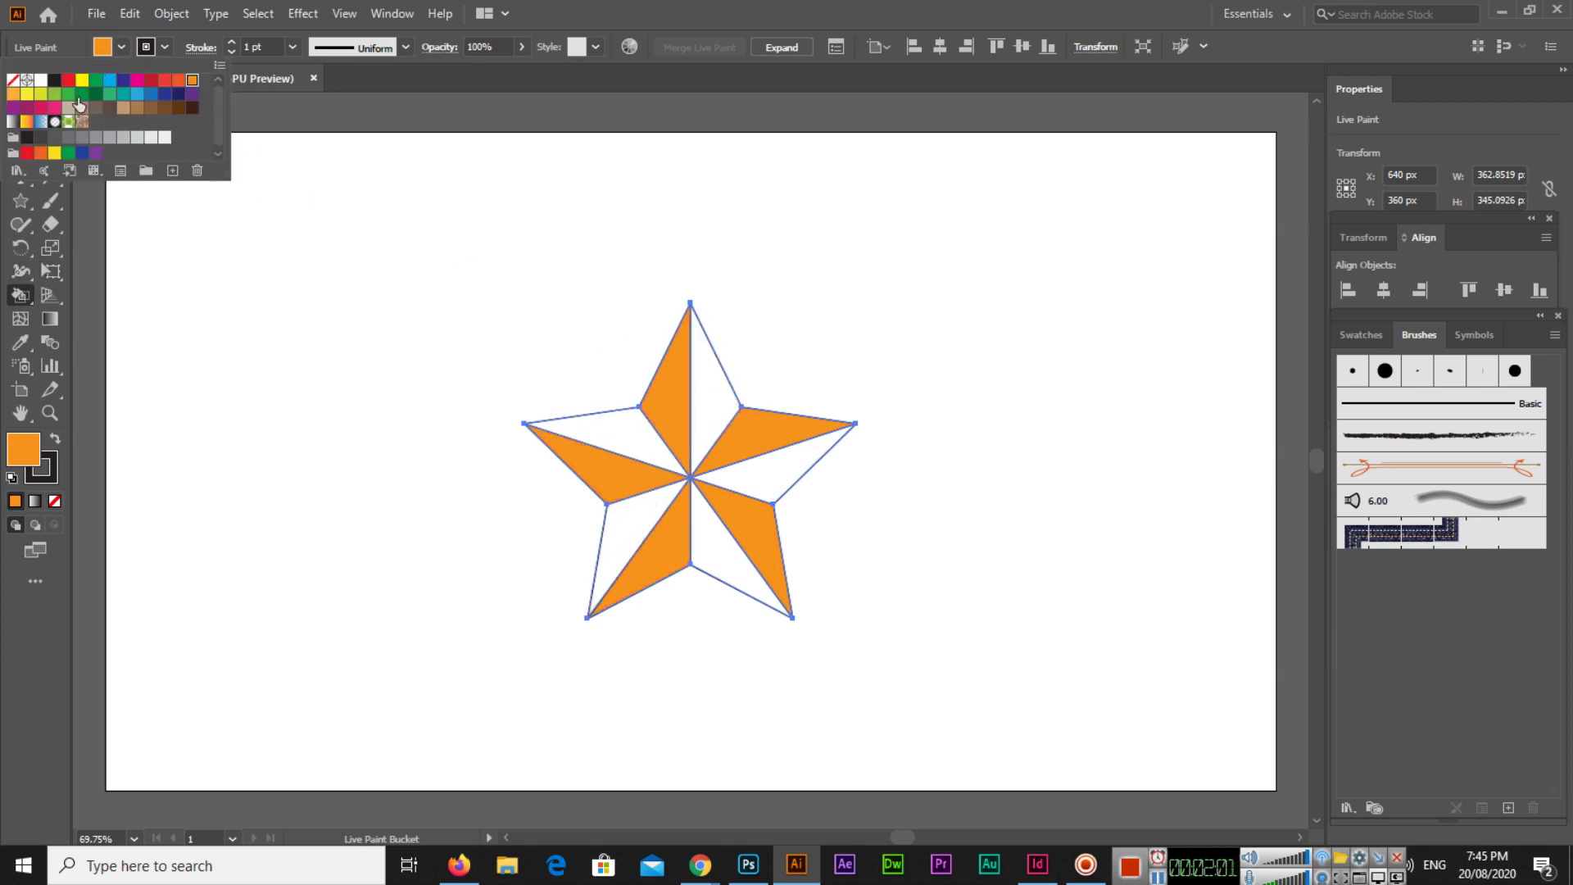
pyautogui.click(26, 123)
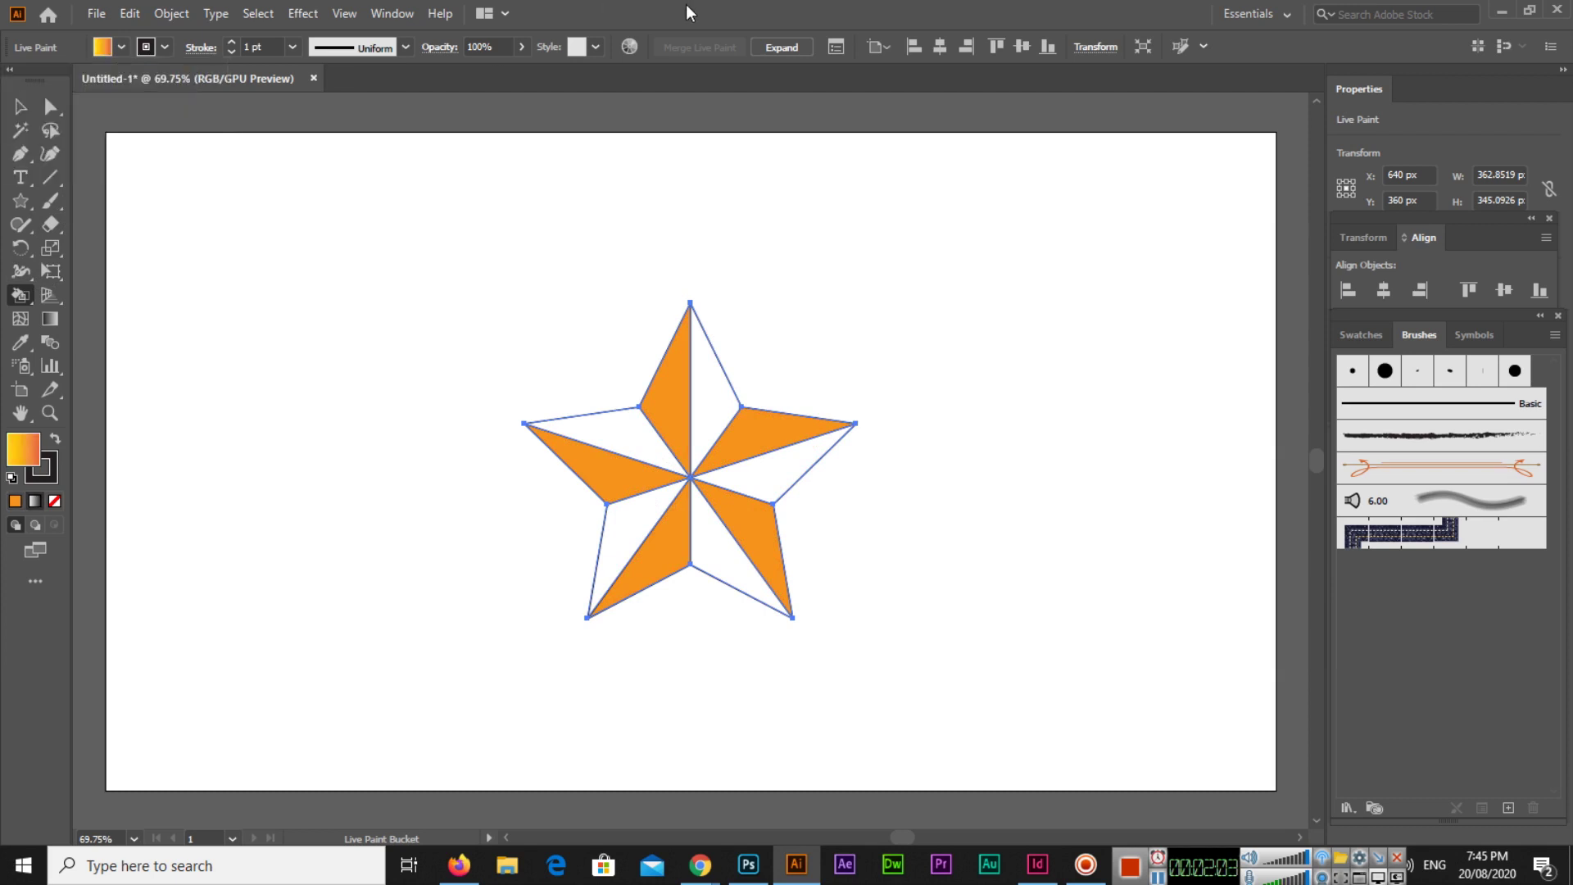
pyautogui.click(720, 393)
pyautogui.click(770, 486)
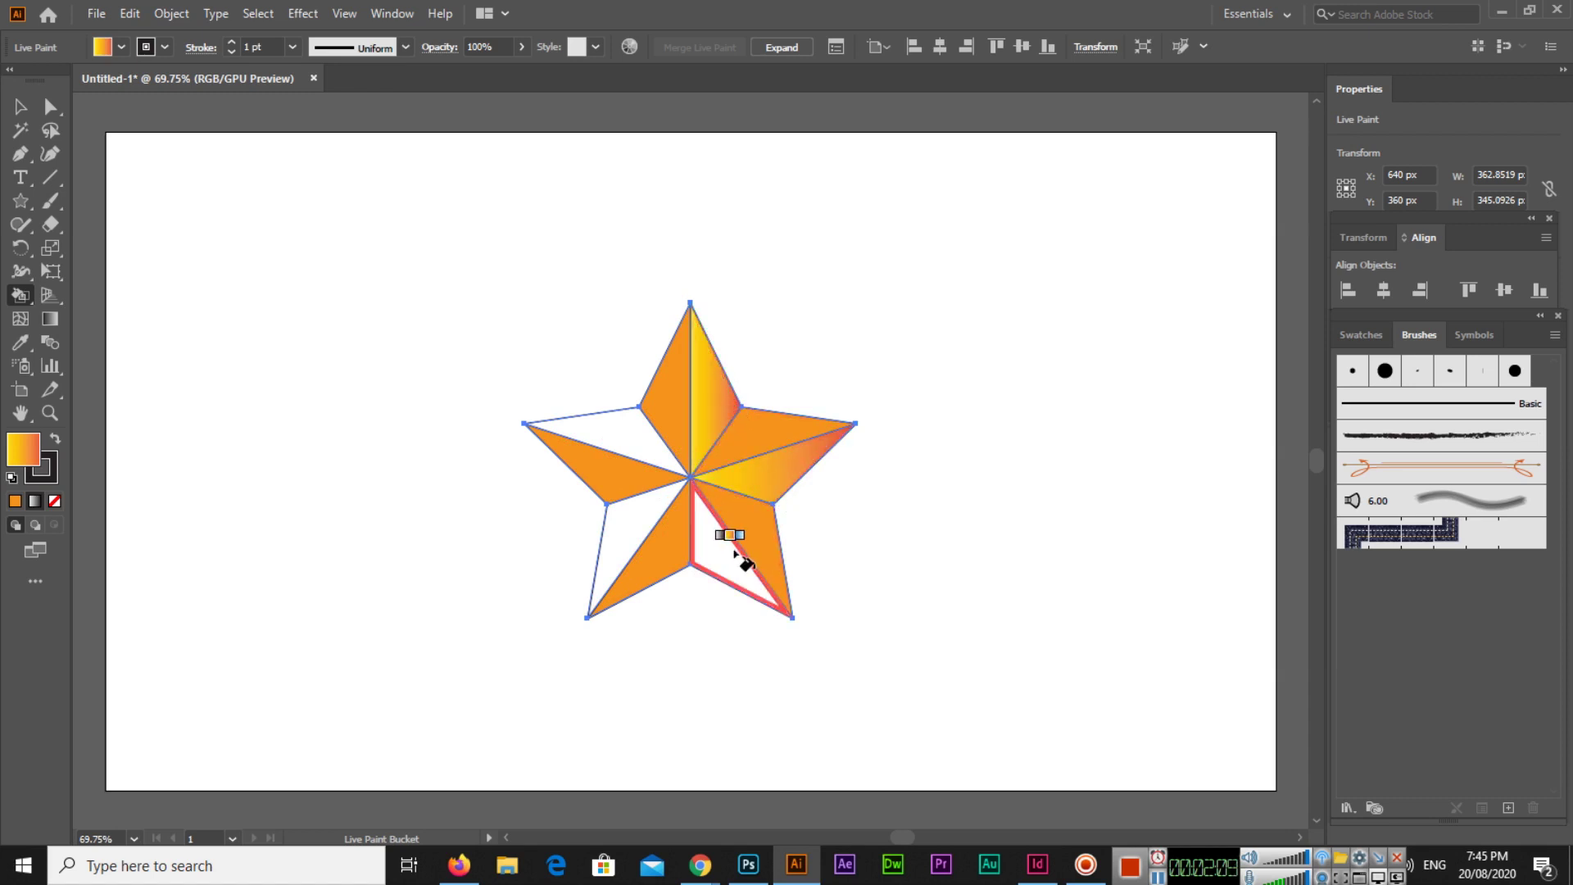
pyautogui.click(734, 551)
pyautogui.click(655, 545)
pyautogui.click(633, 528)
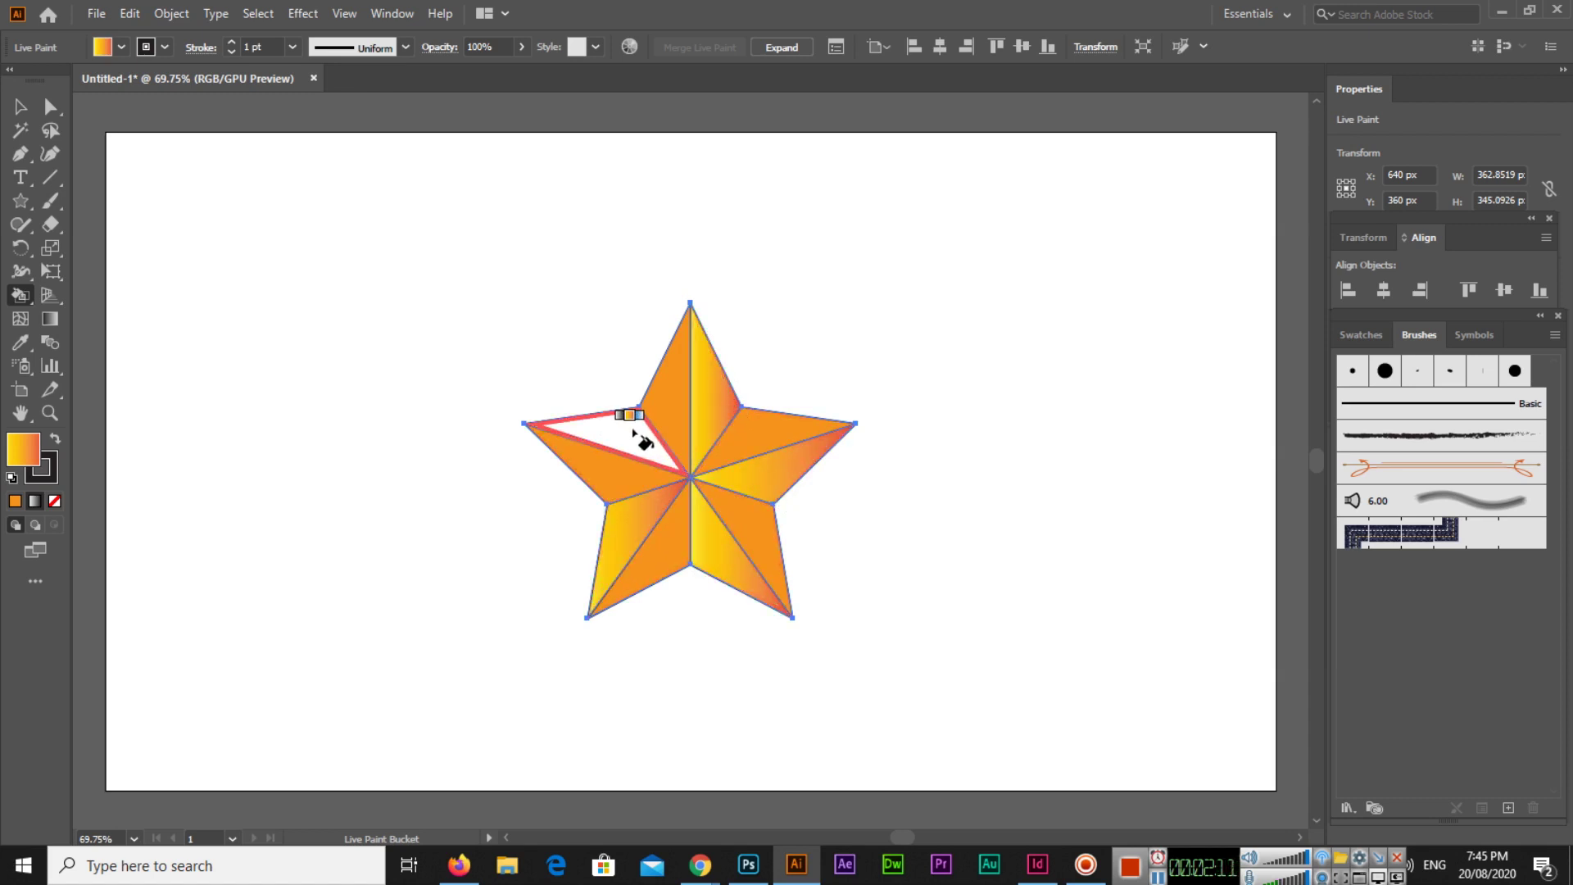
pyautogui.click(636, 432)
# - Deselect, then marquee-select the whole star with the Selection tool
pyautogui.click(19, 112)
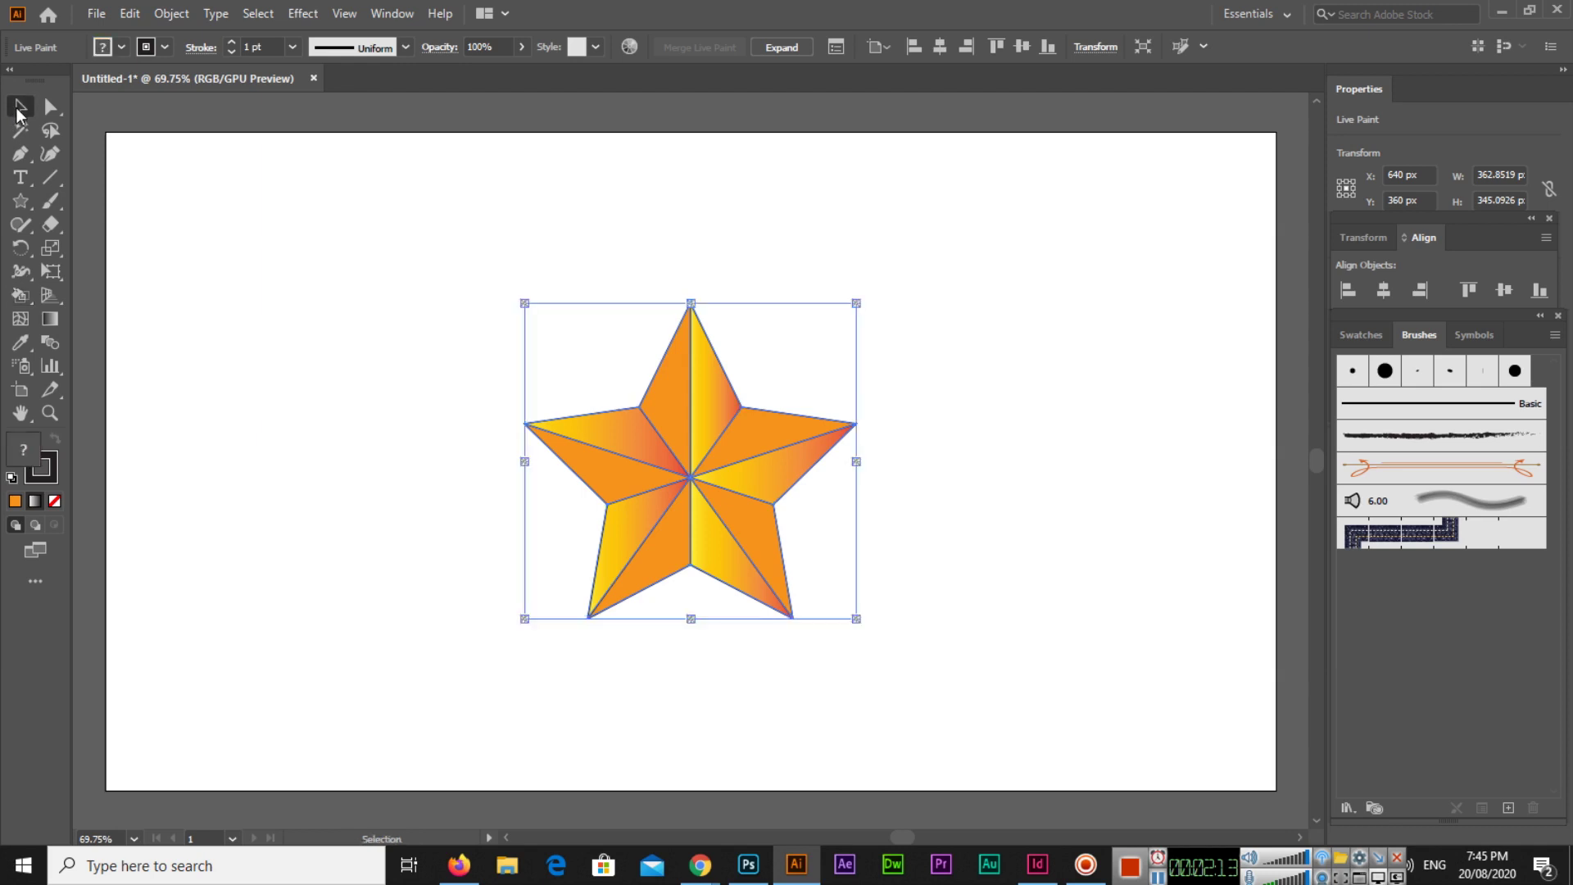
pyautogui.click(989, 369)
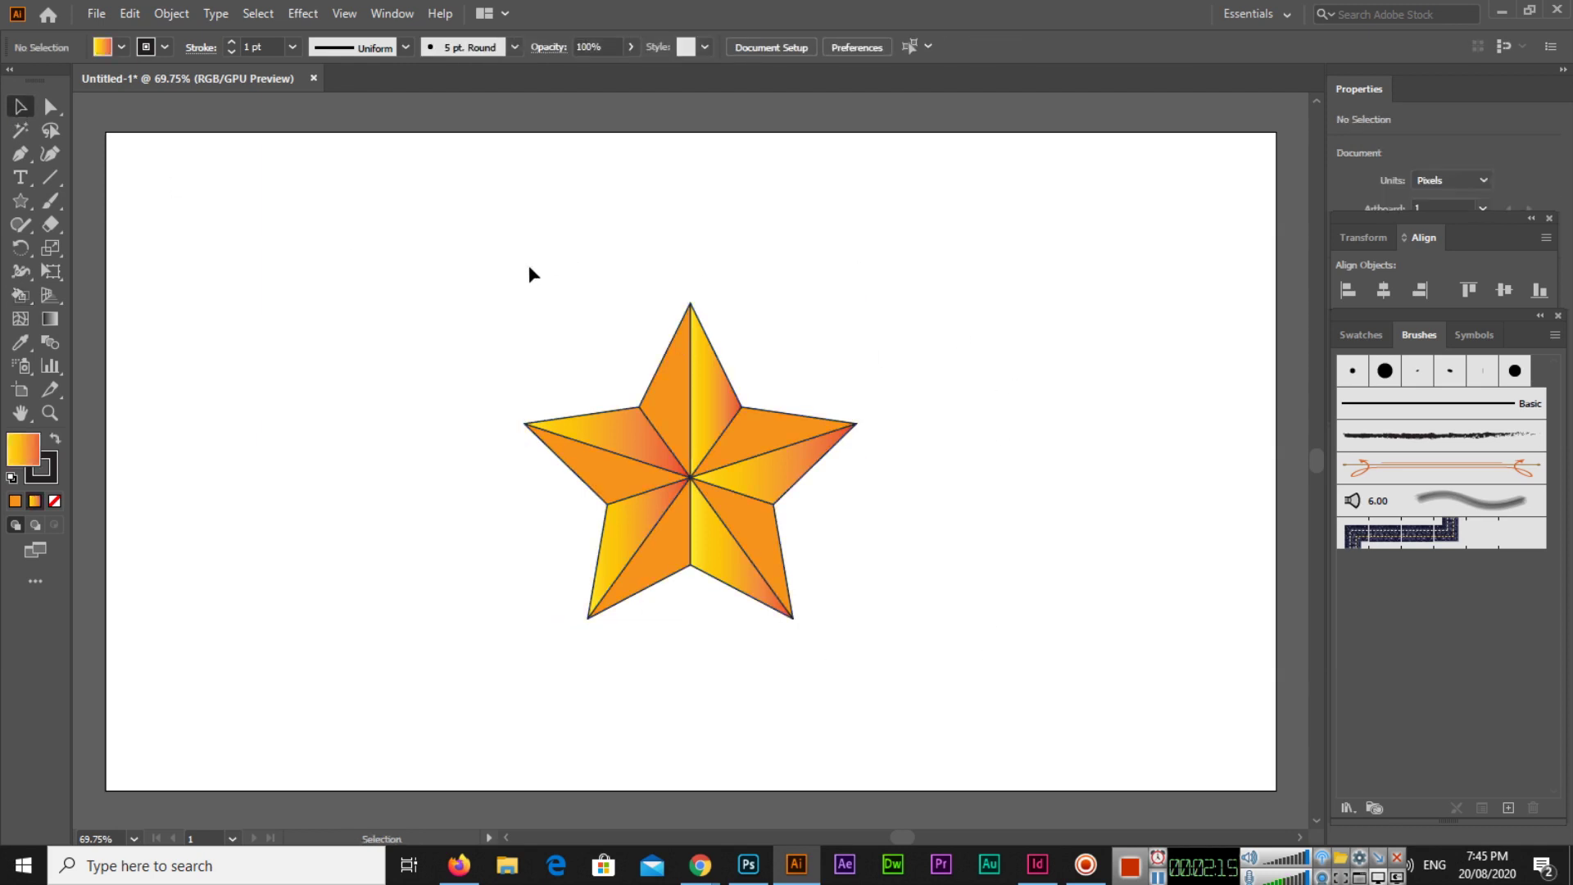
pyautogui.moveTo(529, 329); pyautogui.dragTo(901, 661)
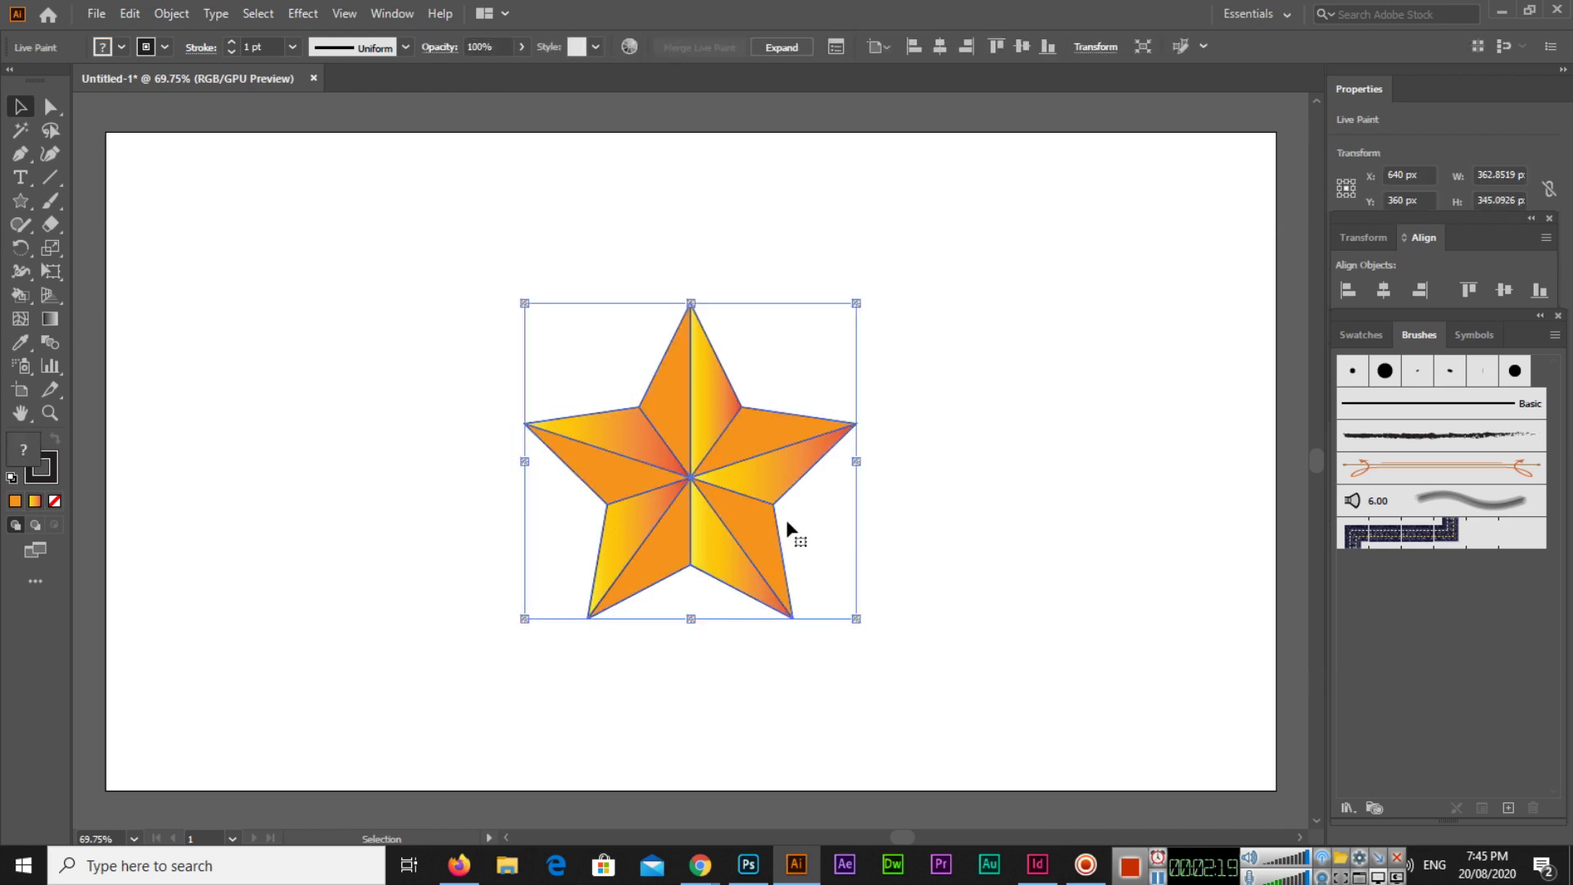
# - Set the selected star's stroke to [None], removing its outline and dividing strokes
pyautogui.click(818, 483)
pyautogui.moveTo(460, 284)
pyautogui.mouseDown()
pyautogui.moveTo(896, 696)
pyautogui.moveTo(896, 677)
pyautogui.mouseUp()
pyautogui.click(163, 47)
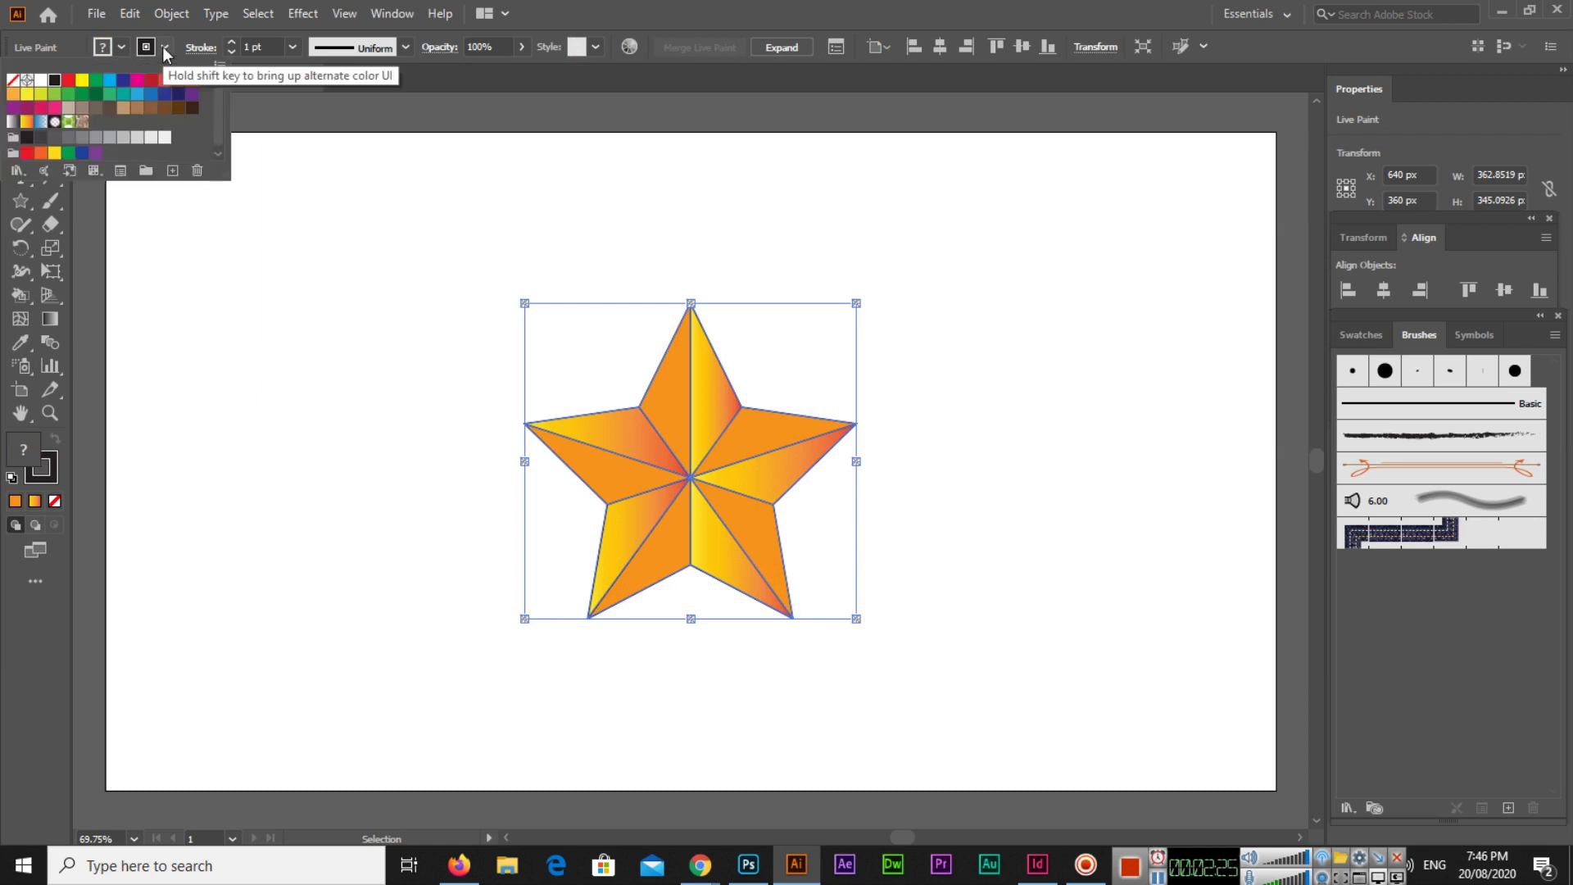
pyautogui.click(13, 81)
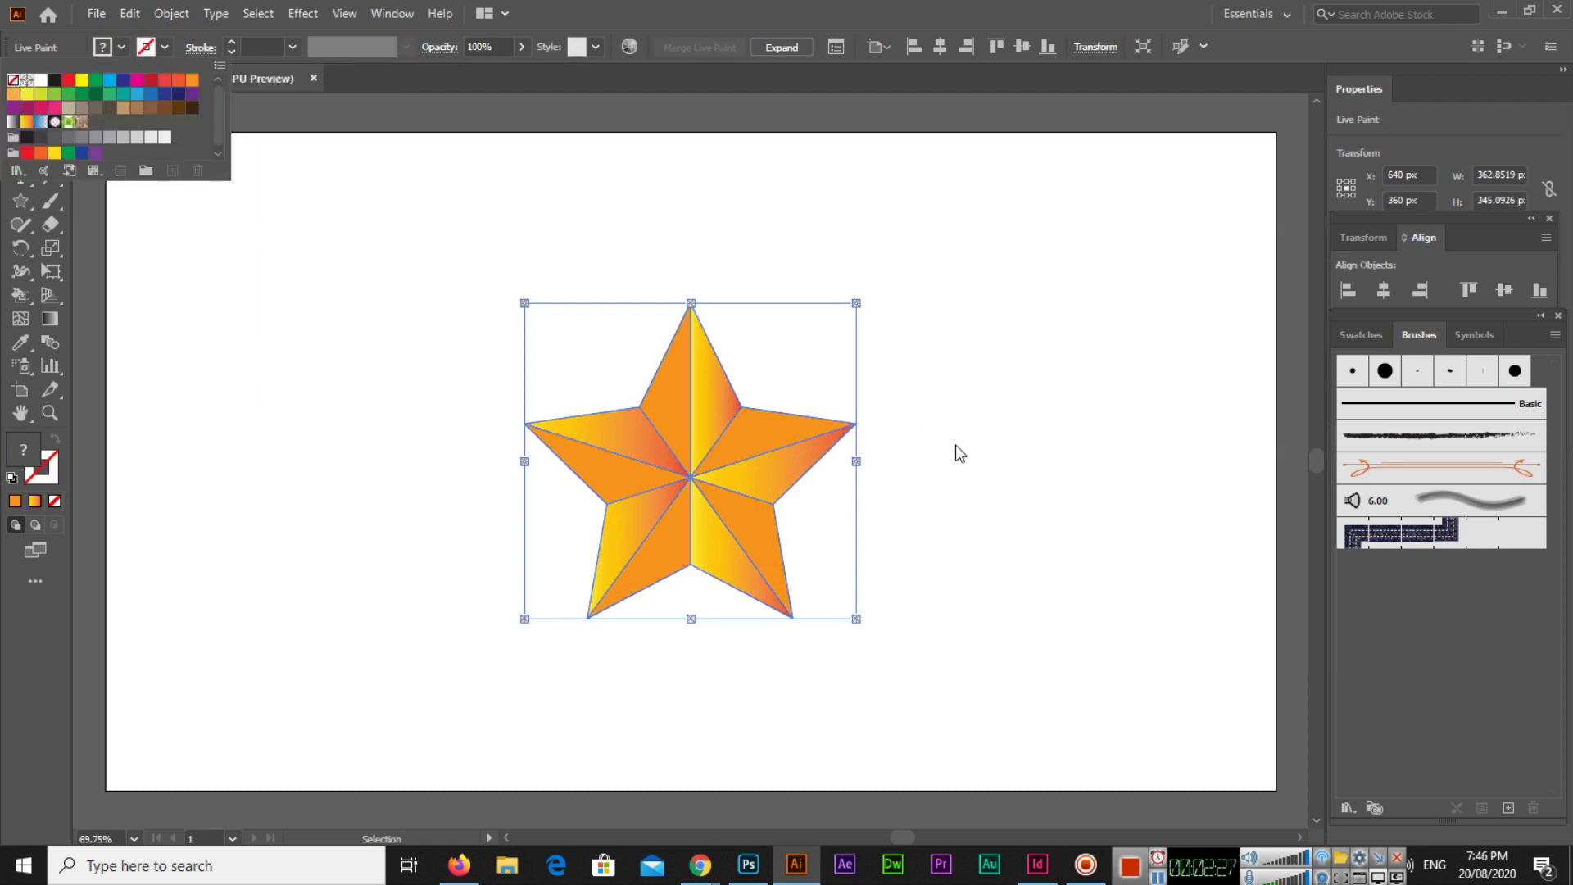
pyautogui.press('Escape')
pyautogui.click(954, 498)
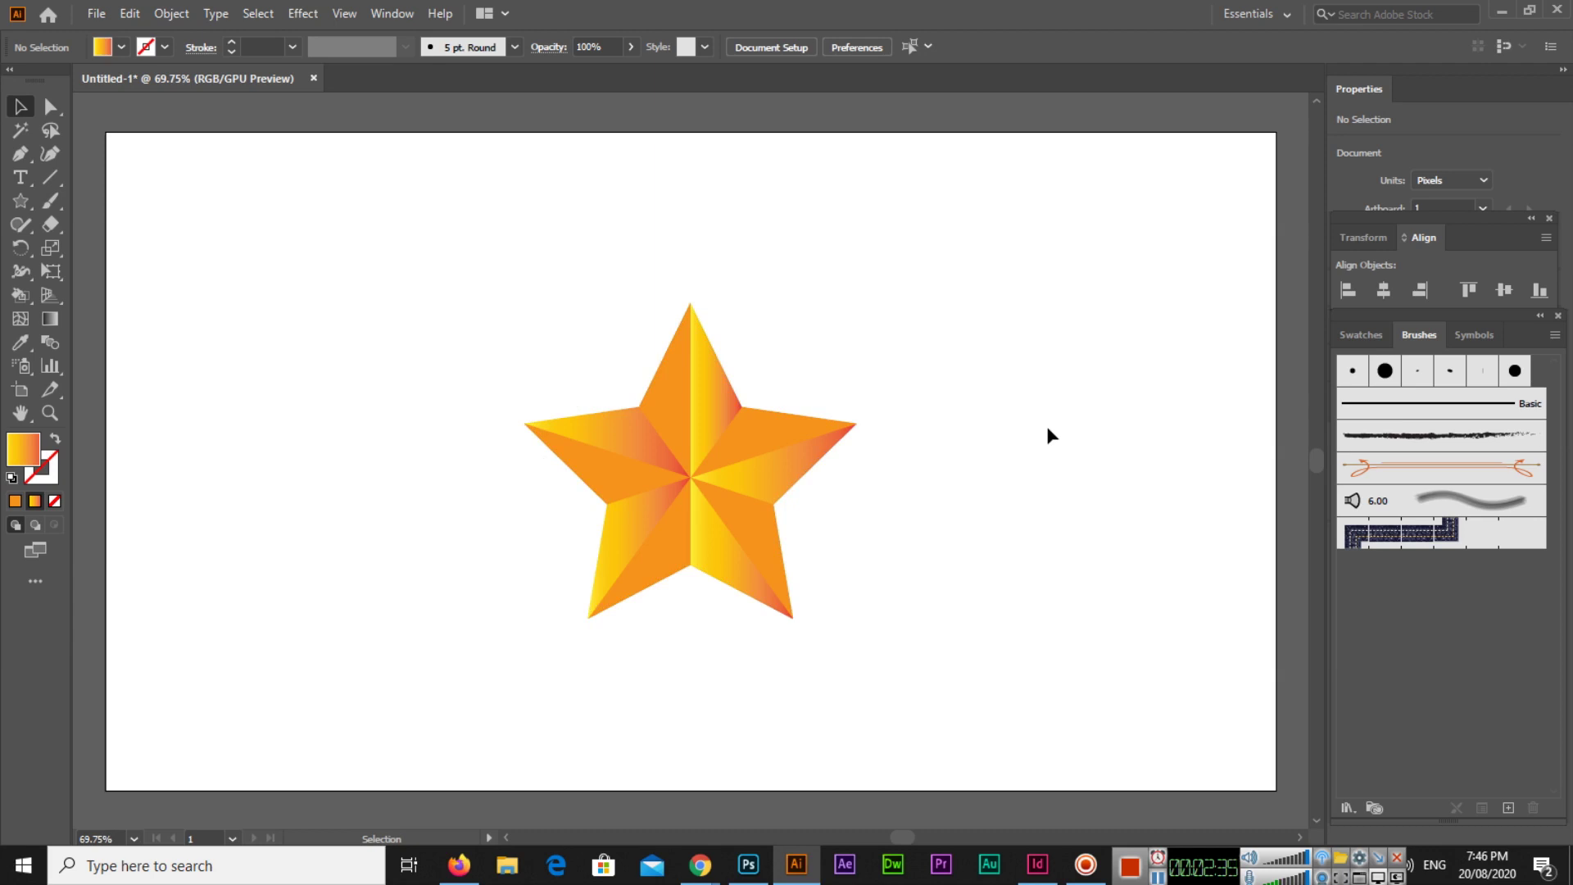
pyautogui.moveTo(490, 288); pyautogui.dragTo(899, 691)
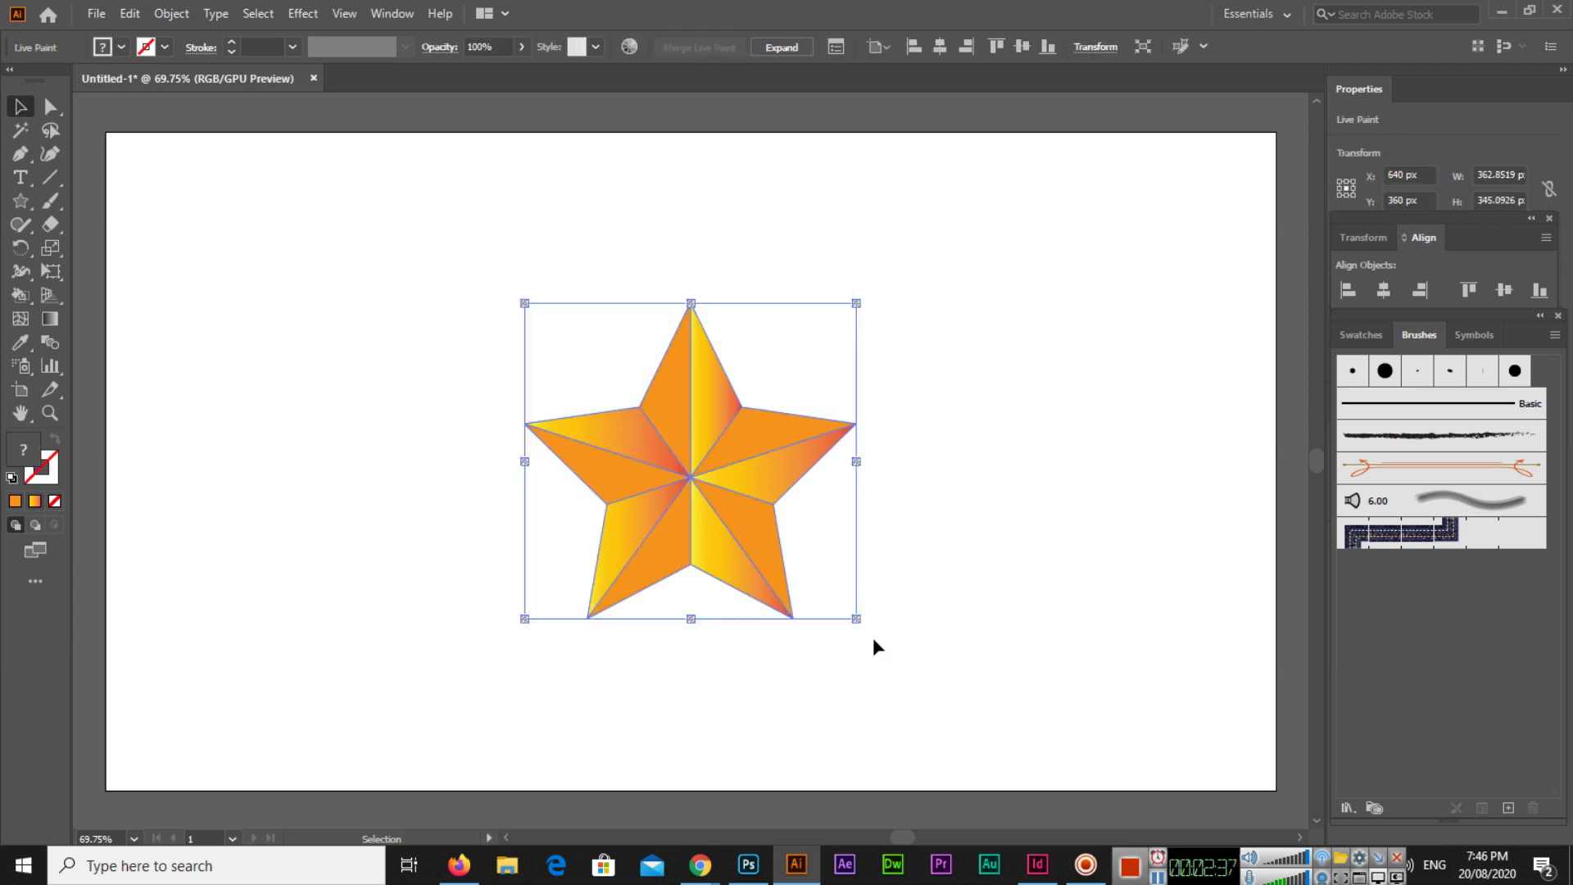
# - Drag the star's corner handle to enlarge it to about 638 × 607 px
pyautogui.moveTo(856, 617); pyautogui.dragTo(981, 738)
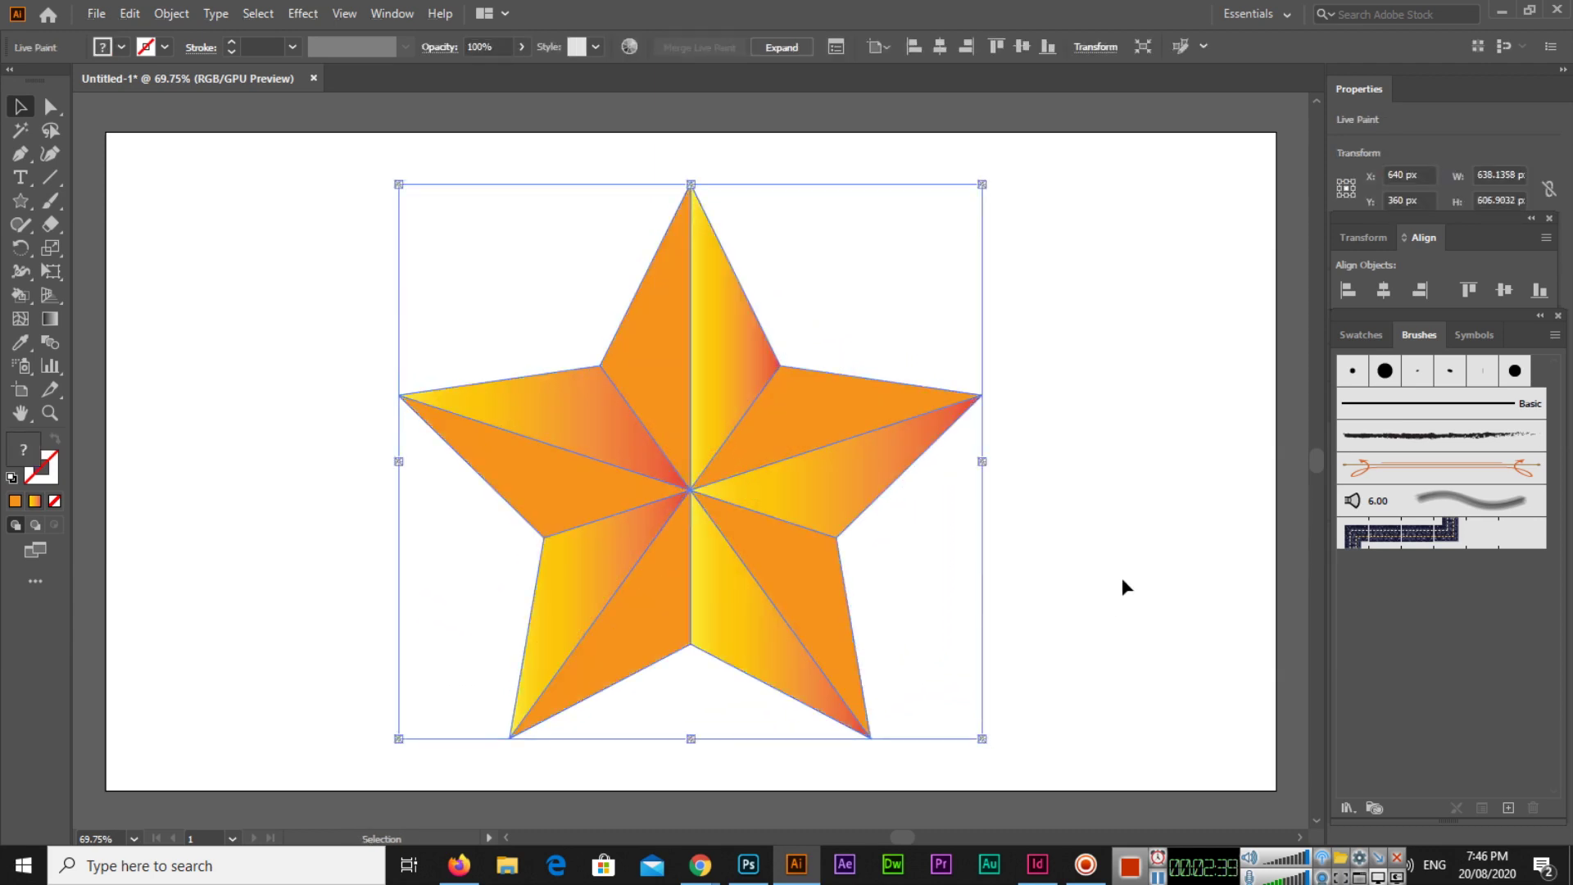
pyautogui.click(1123, 573)
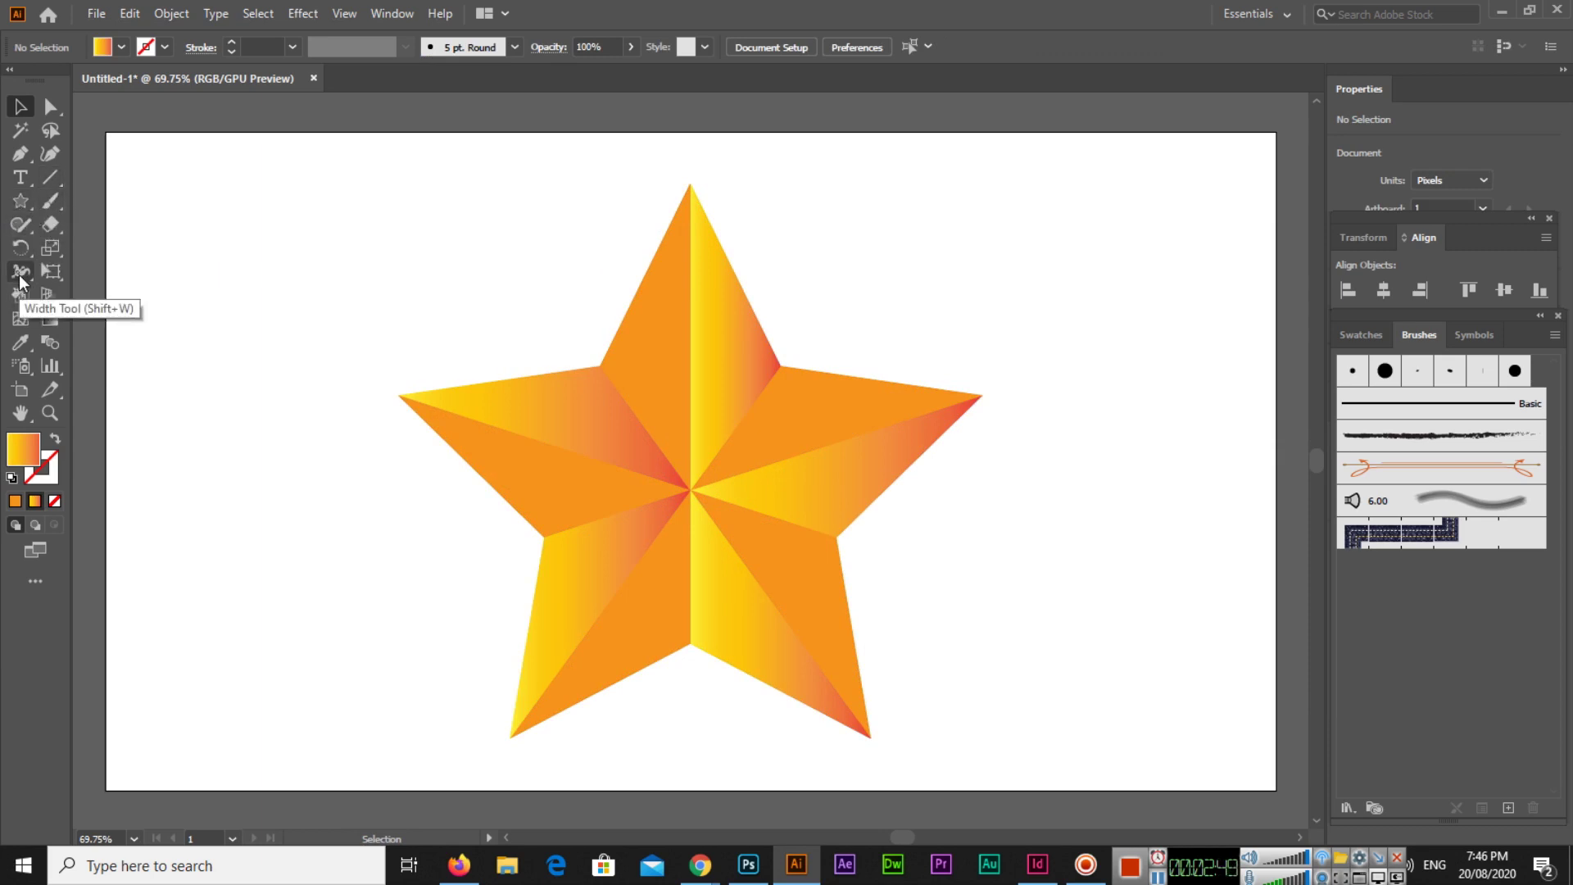
pyautogui.moveTo(19, 297); pyautogui.dragTo(112, 322)
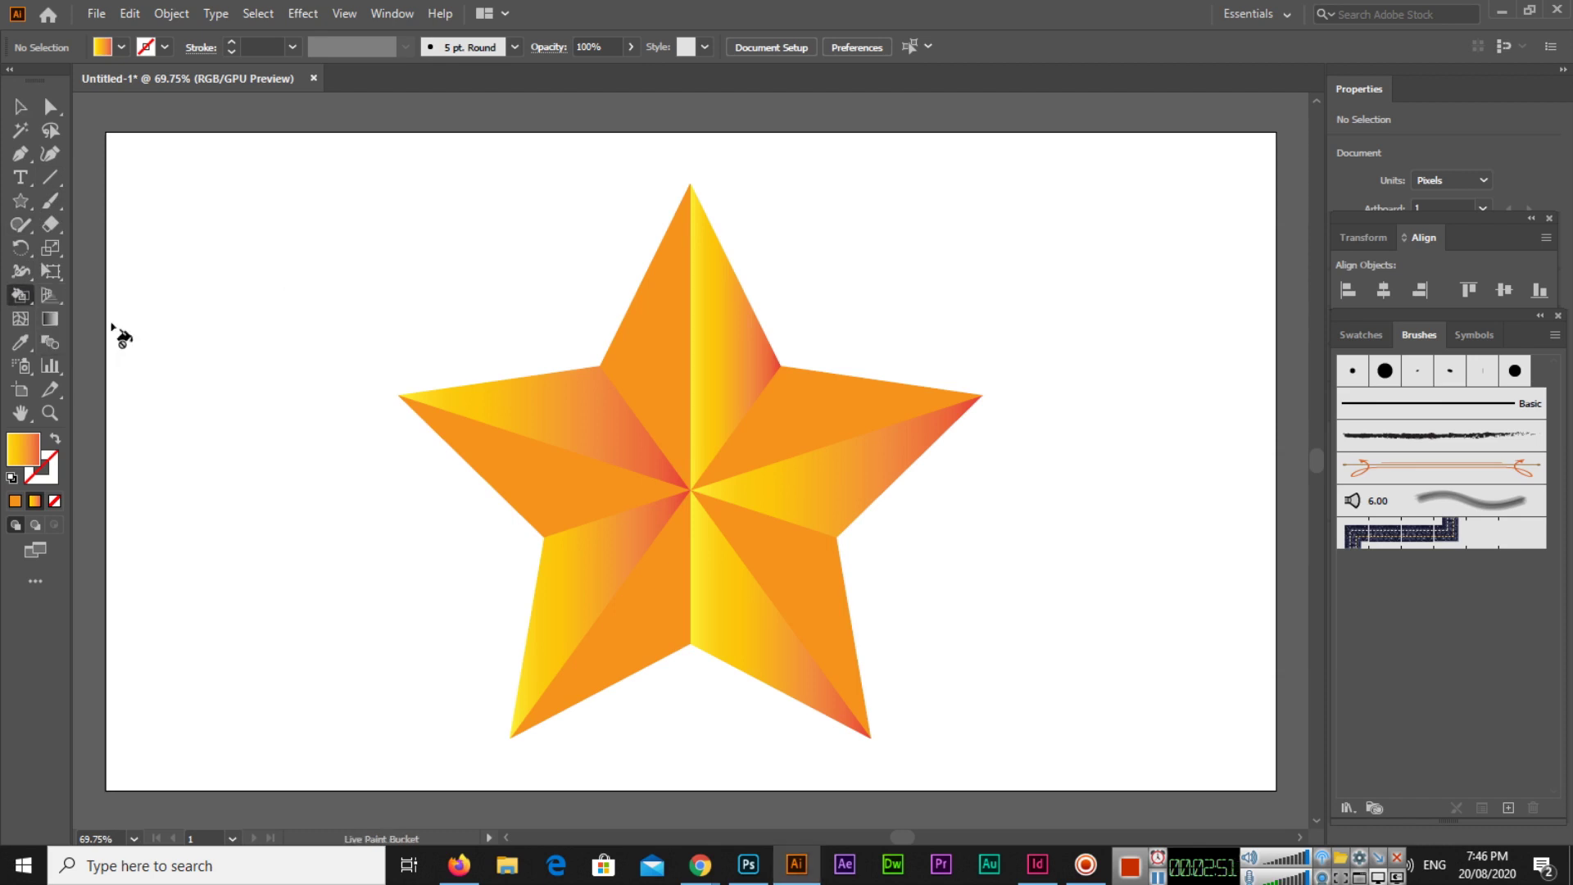